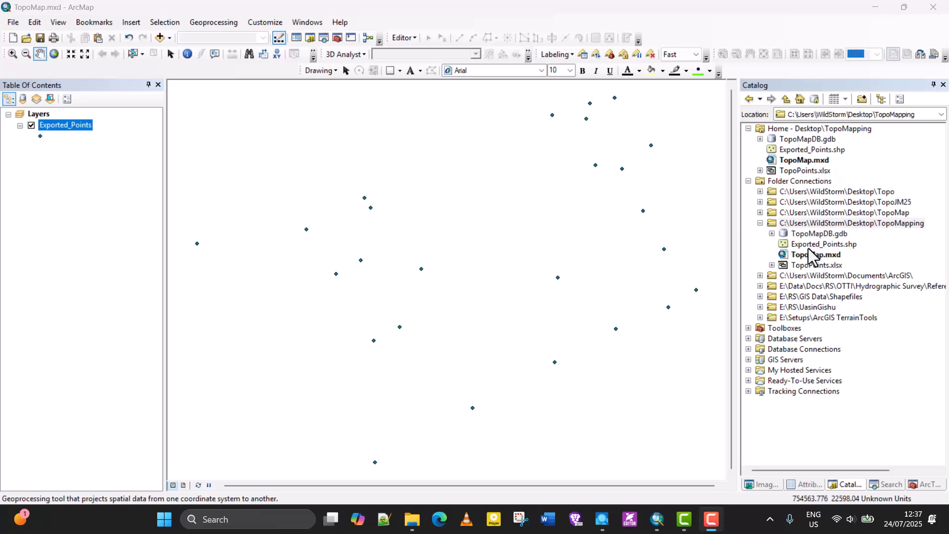
# Expand TopoMapDB.gdb in the Catalog to inspect its contents, then collapse it
pyautogui.click(806, 234)
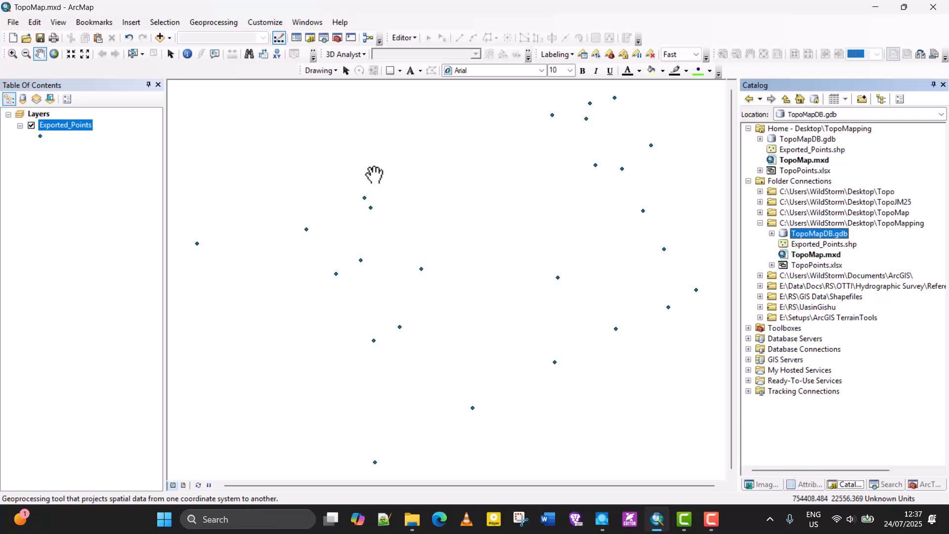
pyautogui.click(772, 234)
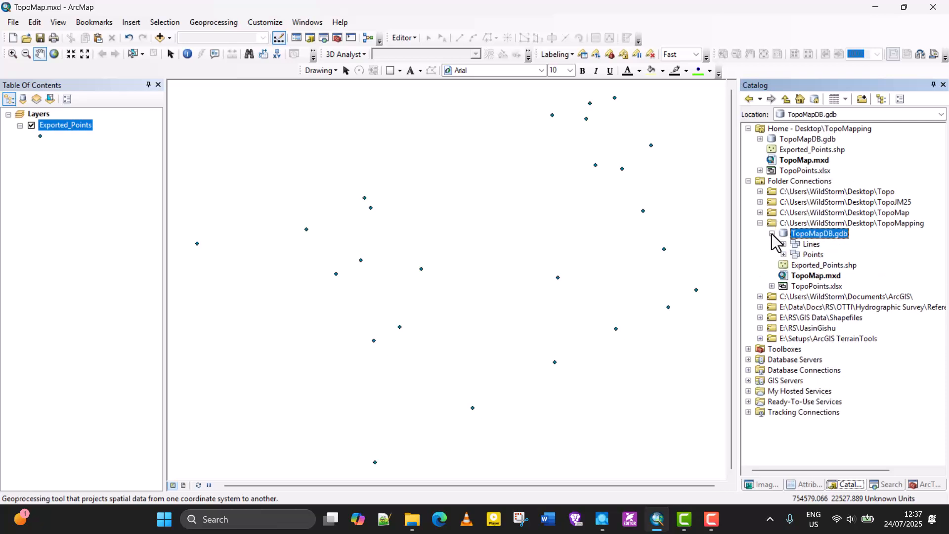
pyautogui.click(772, 234)
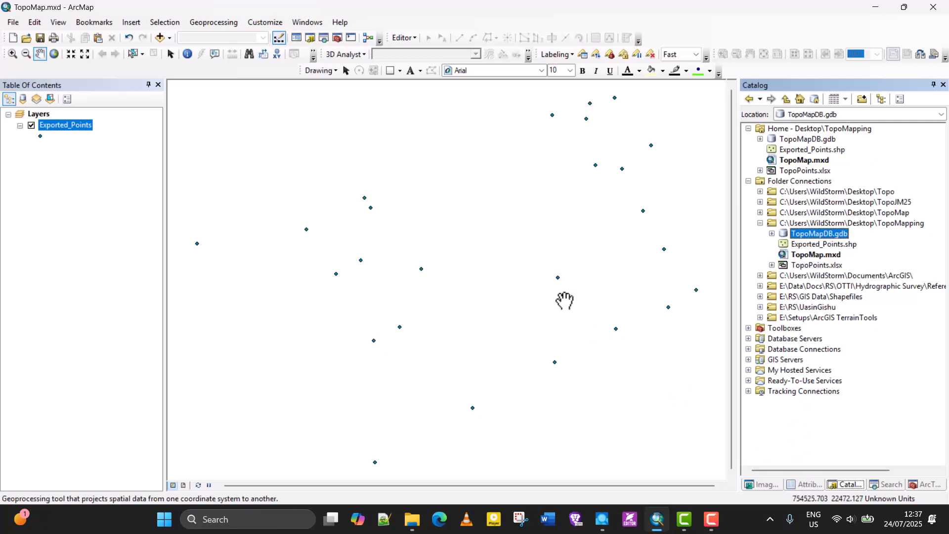
pyautogui.click(263, 19)
pyautogui.moveTo(274, 37)
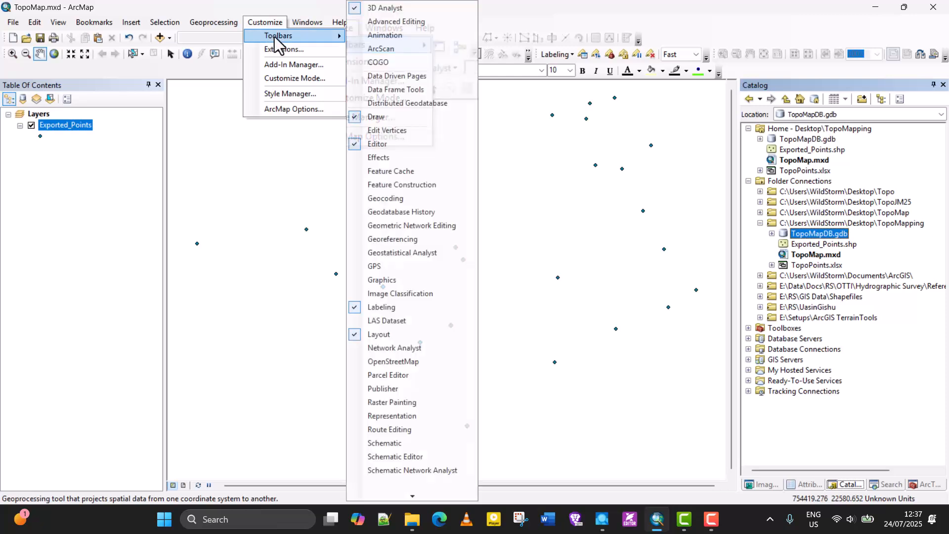
pyautogui.click(311, 25)
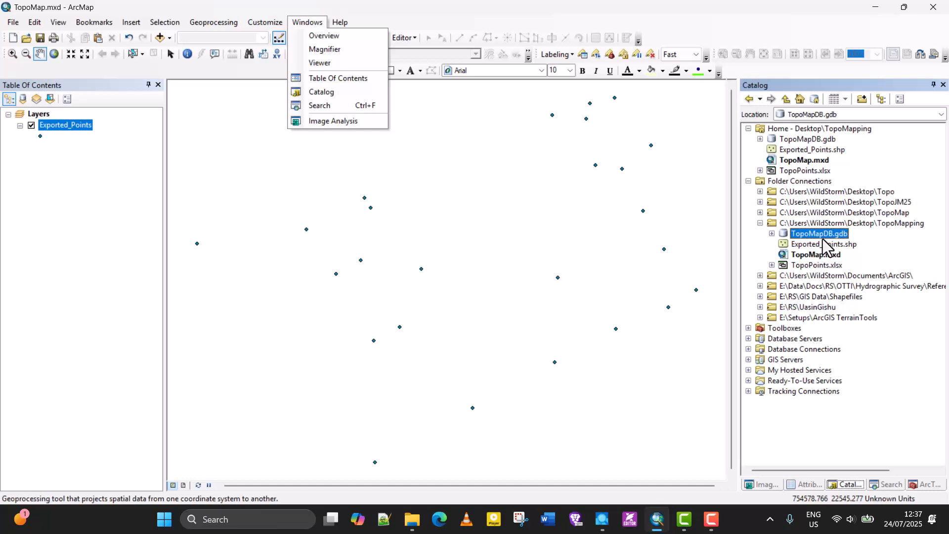
pyautogui.click(835, 226)
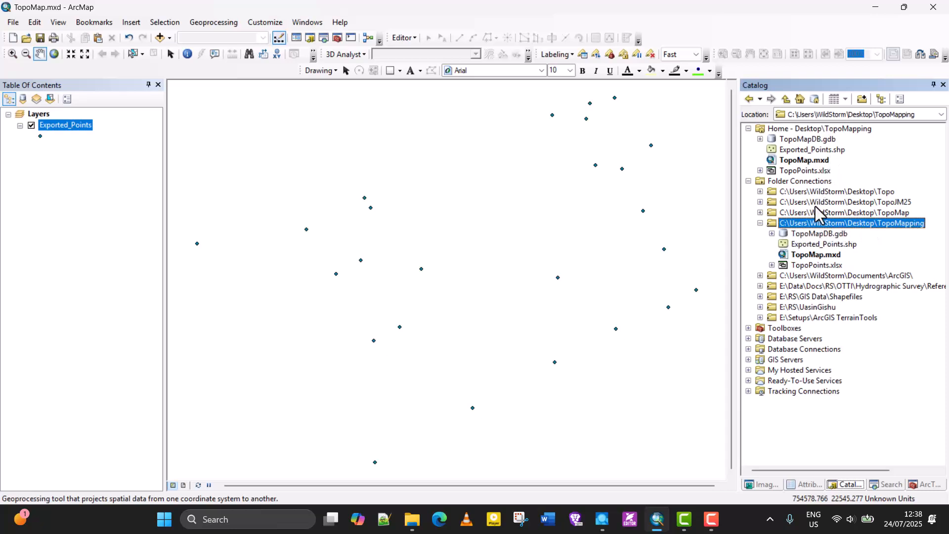
# Make TopoMapDB.gdb the default geodatabase
pyautogui.click(813, 235)
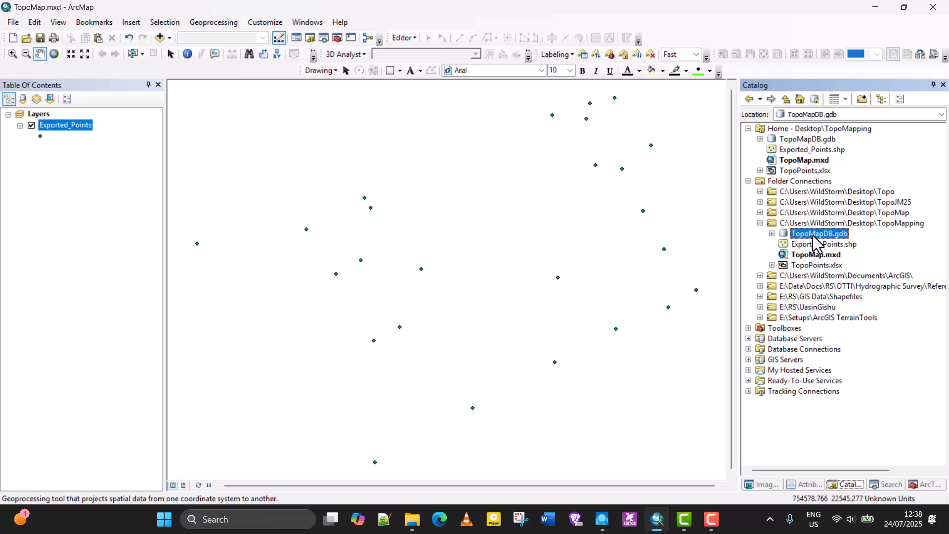
pyautogui.rightClick(813, 236)
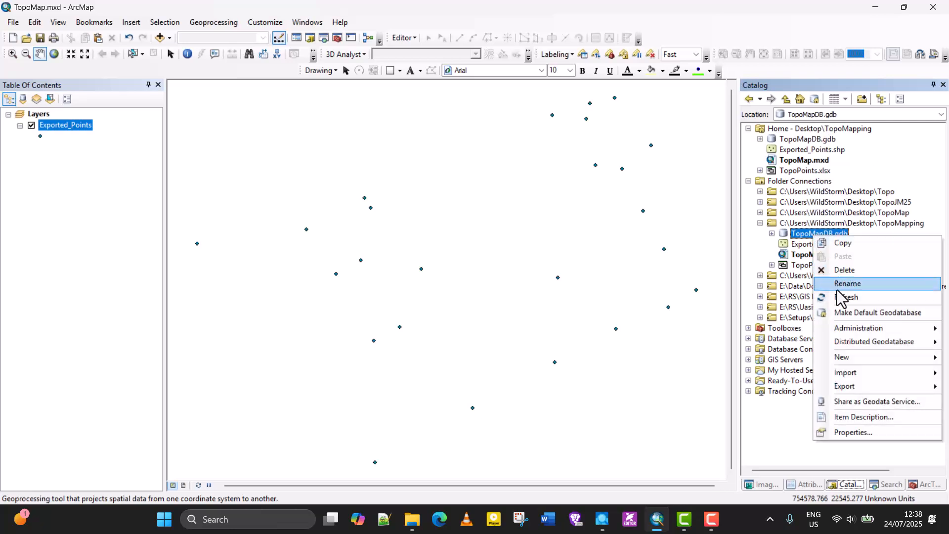
pyautogui.click(879, 312)
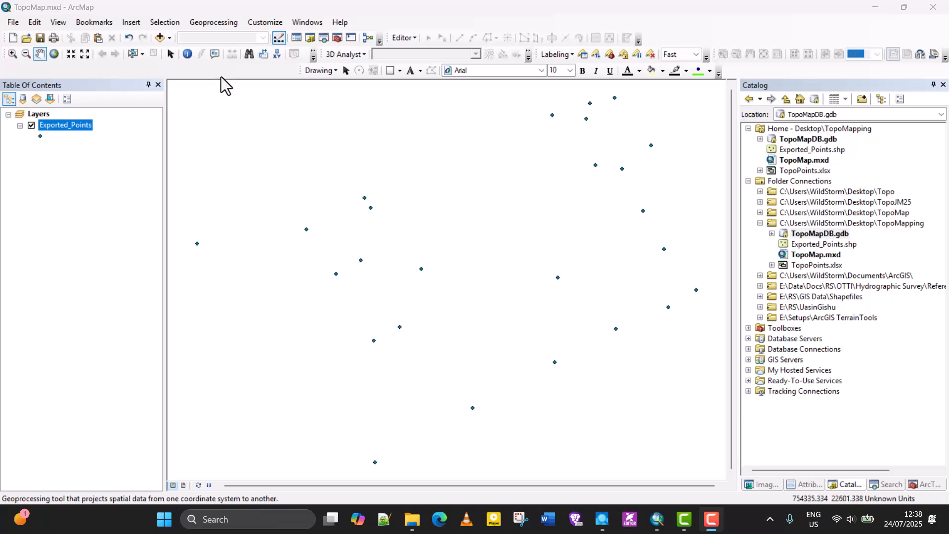
# Open the ArcToolbox window at the Projections and Transformations toolset
pyautogui.click(364, 22)
pyautogui.click(334, 37)
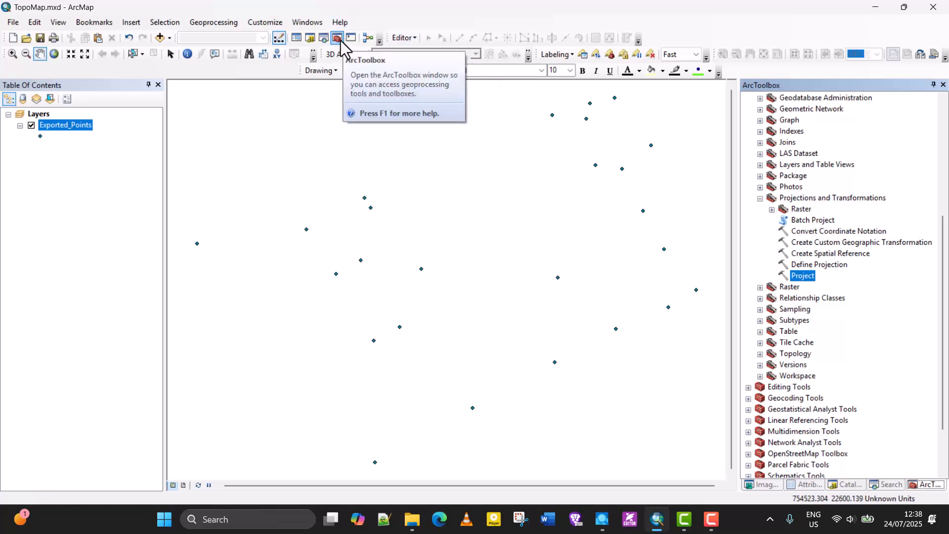
pyautogui.scroll(6, 805, 154)
pyautogui.scroll(-8, 801, 156)
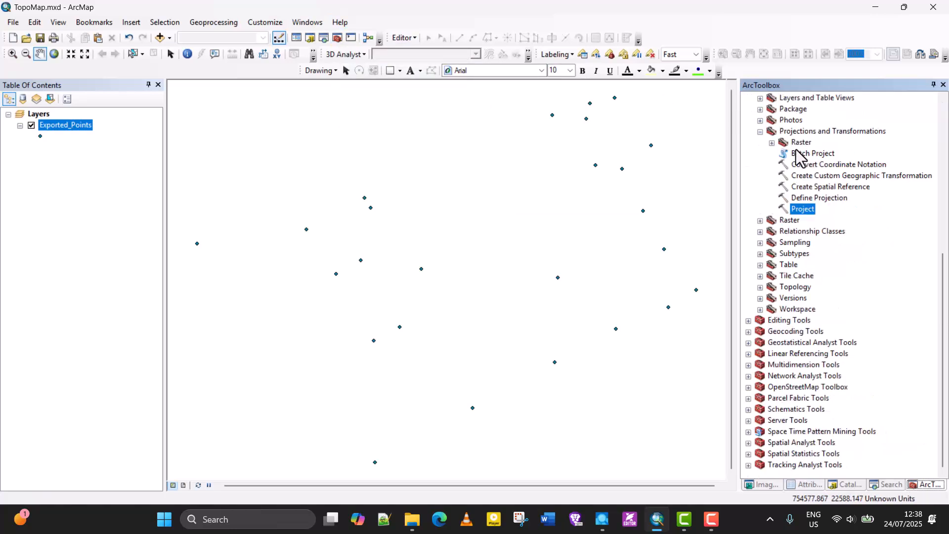
pyautogui.scroll(8, 805, 149)
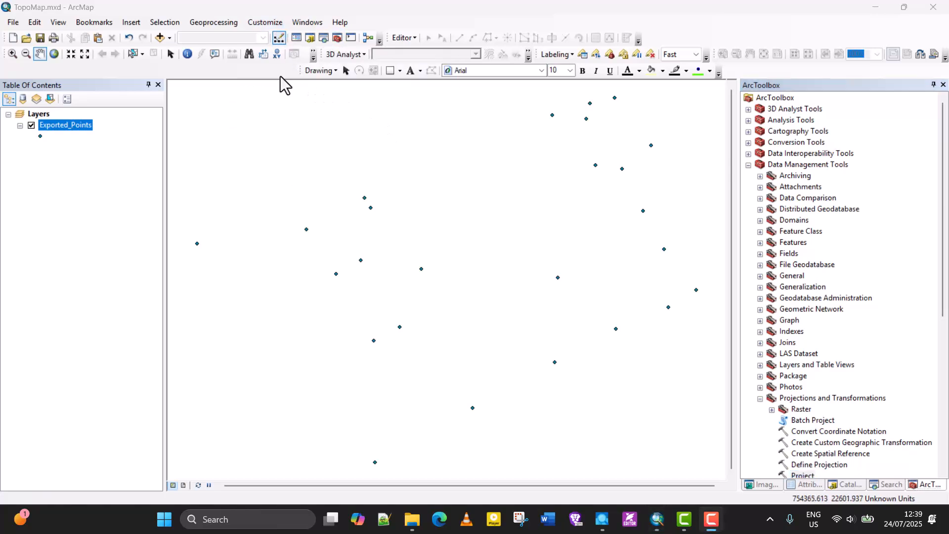
# Hide the Standard toolbar
pyautogui.click(257, 22)
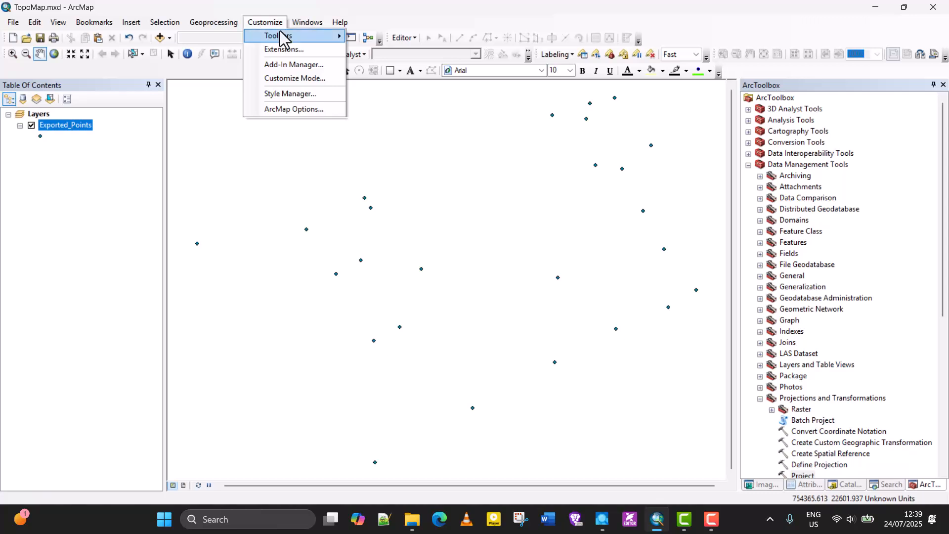
pyautogui.moveTo(277, 35)
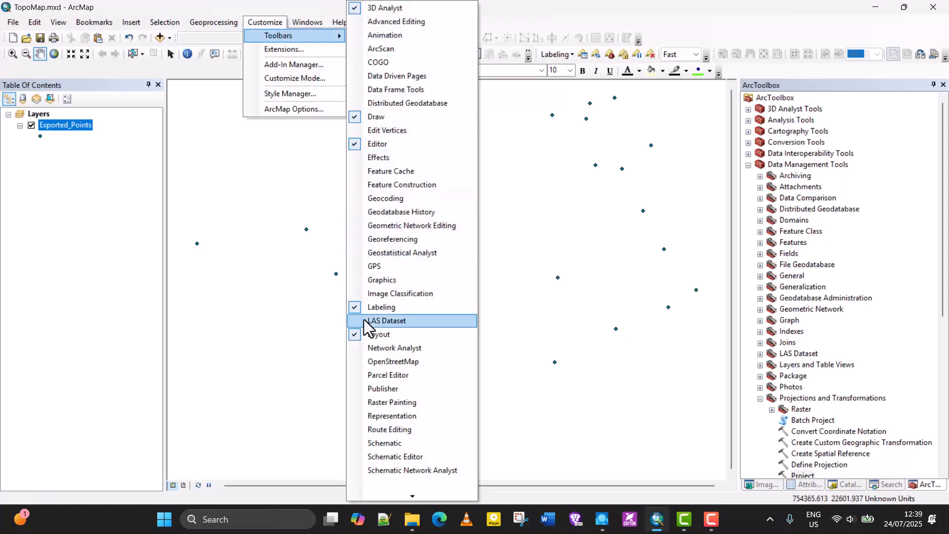
pyautogui.moveTo(412, 496)
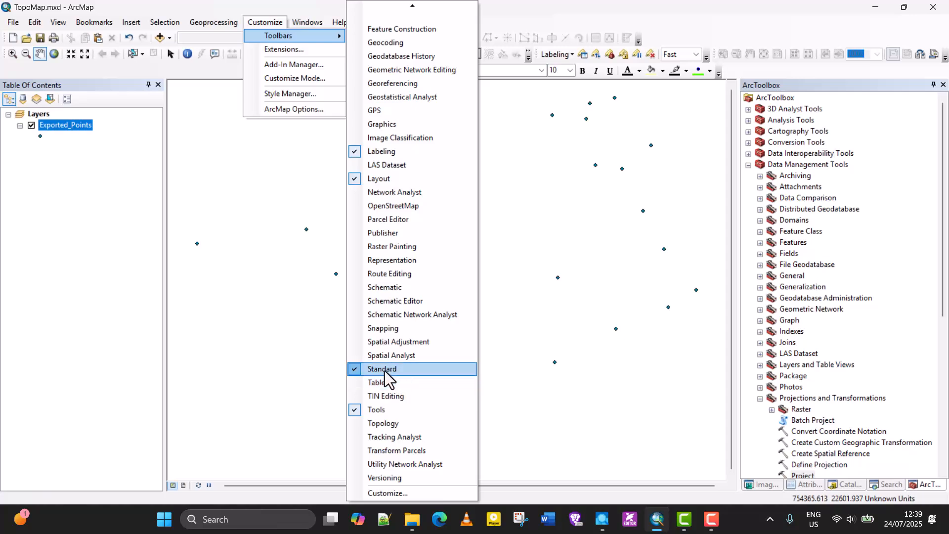
pyautogui.click(353, 370)
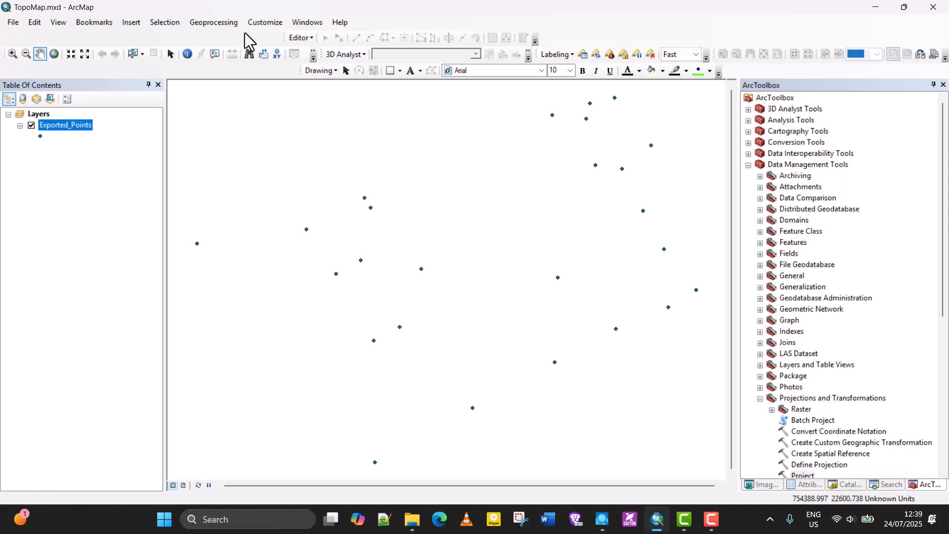
# Show the Standard toolbar again
pyautogui.click(265, 23)
pyautogui.moveTo(312, 37)
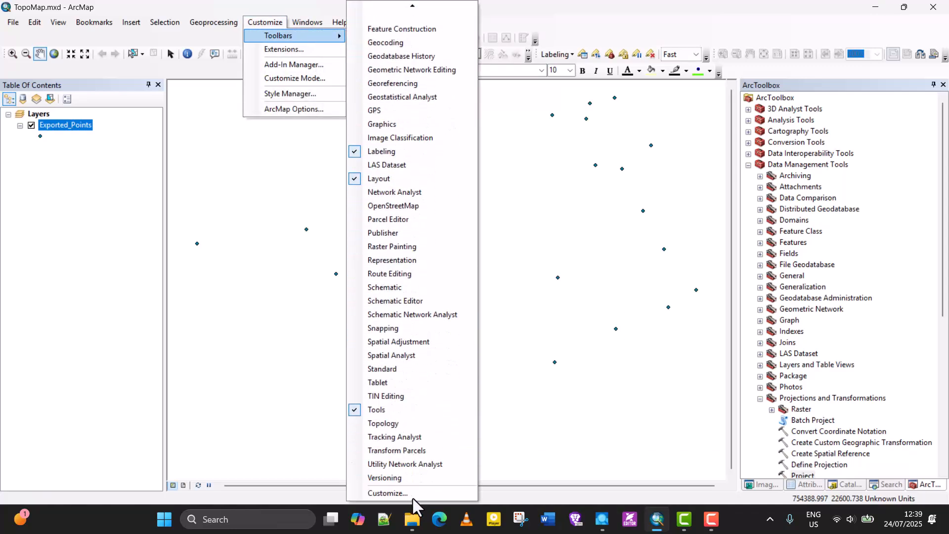
pyautogui.click(354, 371)
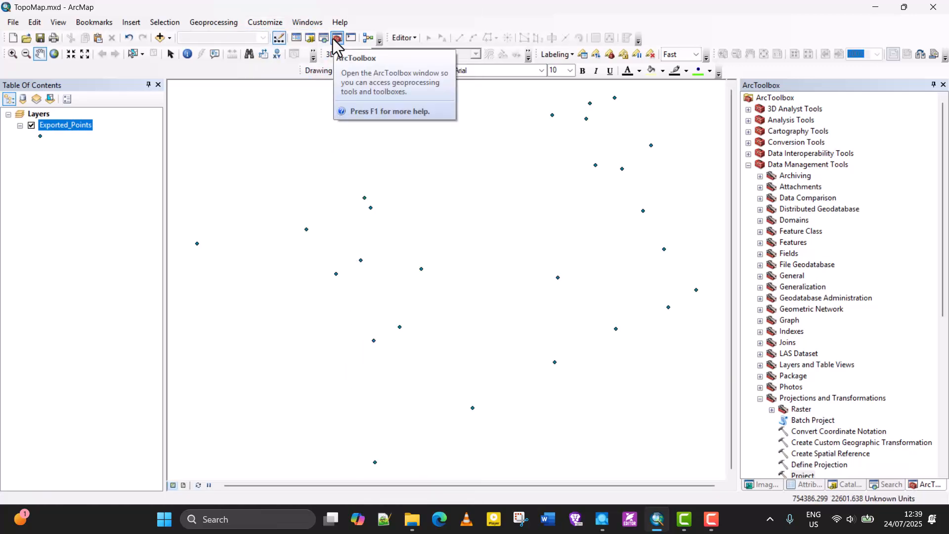
# Open the Extensions dialog, toggle the extension checkboxes, and close it
pyautogui.click(263, 21)
pyautogui.moveTo(269, 42)
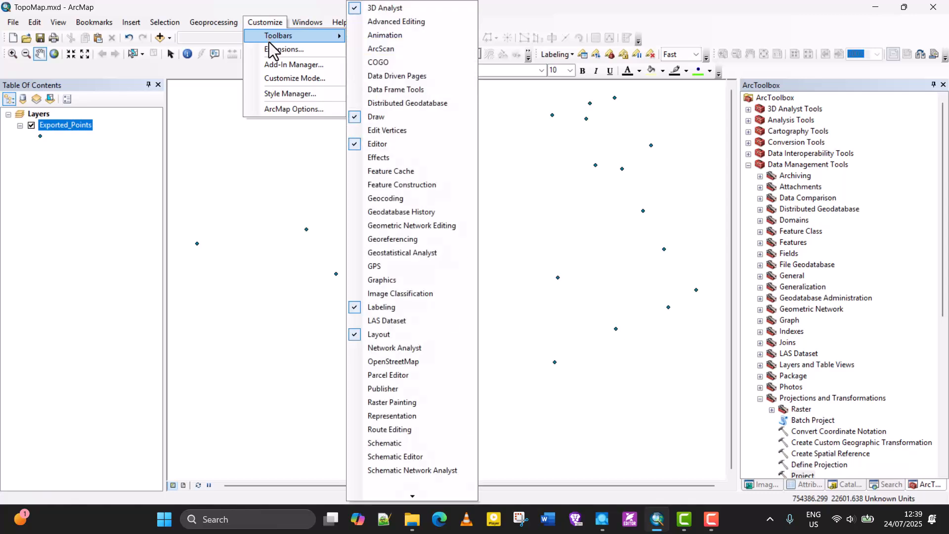
pyautogui.click(280, 49)
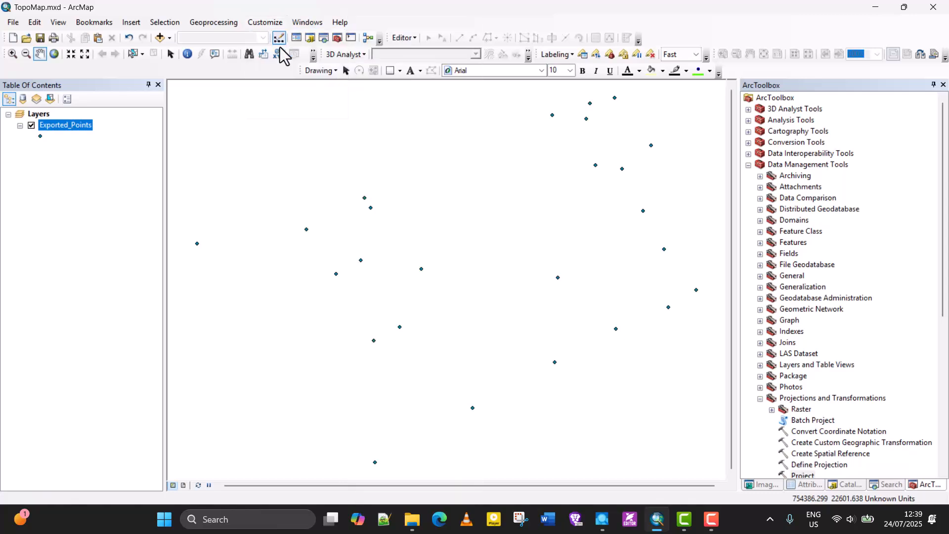
pyautogui.moveTo(445, 108); pyautogui.dragTo(201, 88)
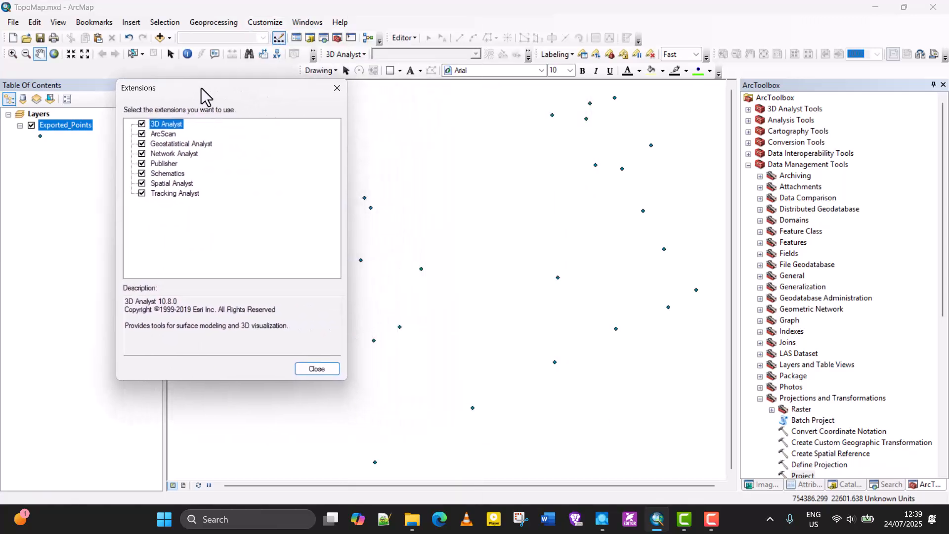
pyautogui.click(142, 125)
pyautogui.click(142, 134)
pyautogui.click(143, 144)
pyautogui.click(142, 136)
pyautogui.click(142, 144)
pyautogui.click(142, 173)
pyautogui.click(142, 163)
pyautogui.click(142, 134)
pyautogui.click(141, 134)
pyautogui.click(142, 124)
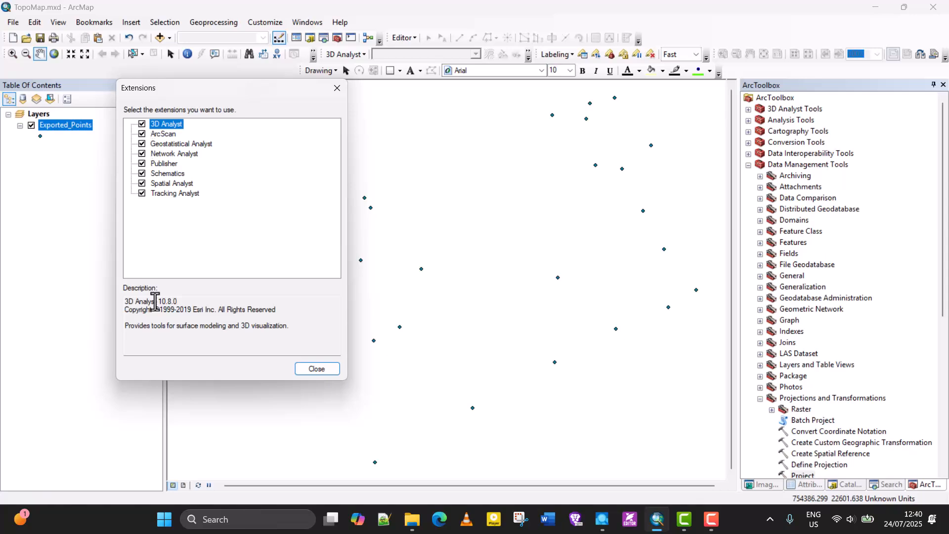
pyautogui.click(323, 370)
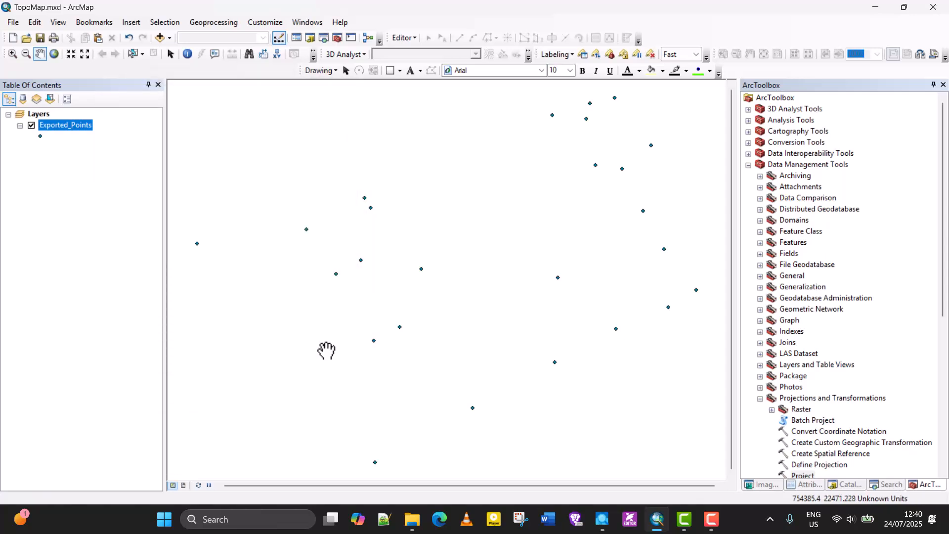
# Browse the Data Management Tools toolbox in ArcToolbox
pyautogui.scroll(-8, 792, 191)
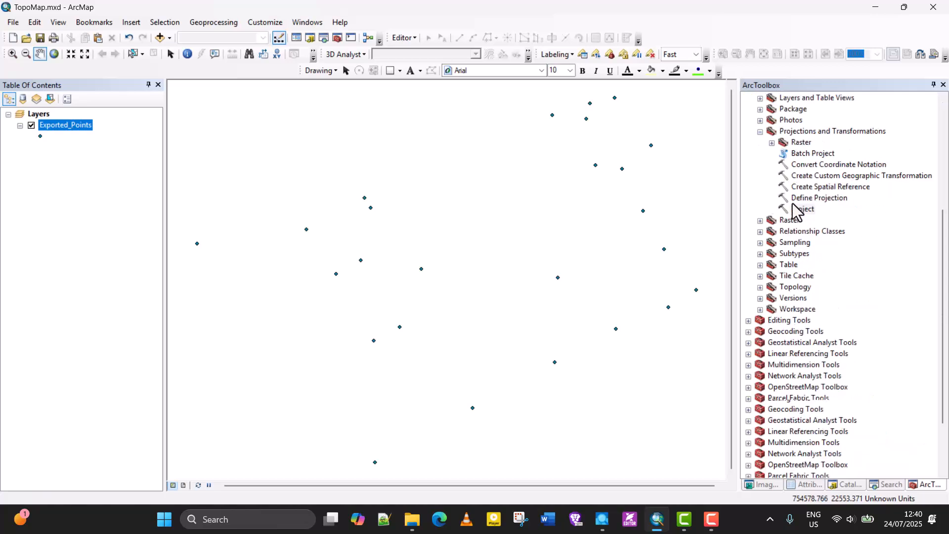
pyautogui.scroll(8, 793, 203)
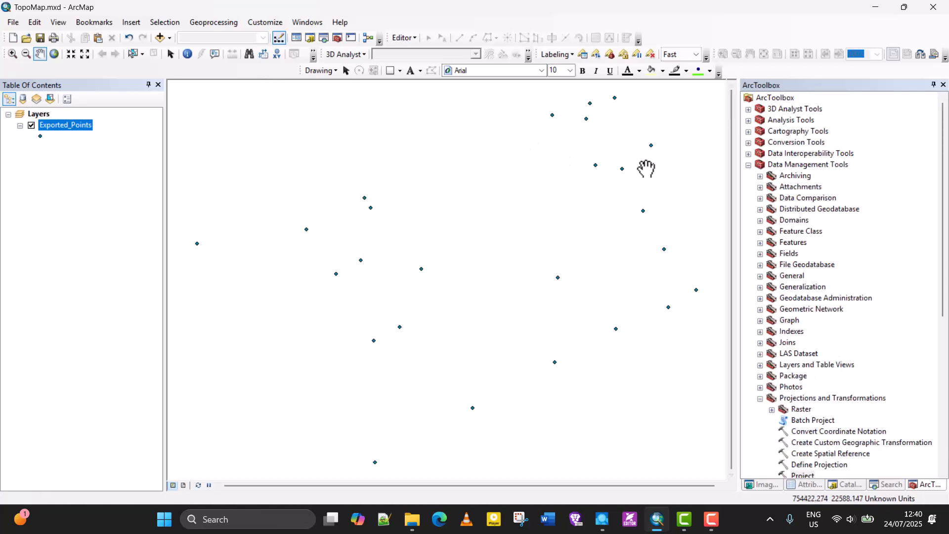
pyautogui.click(748, 165)
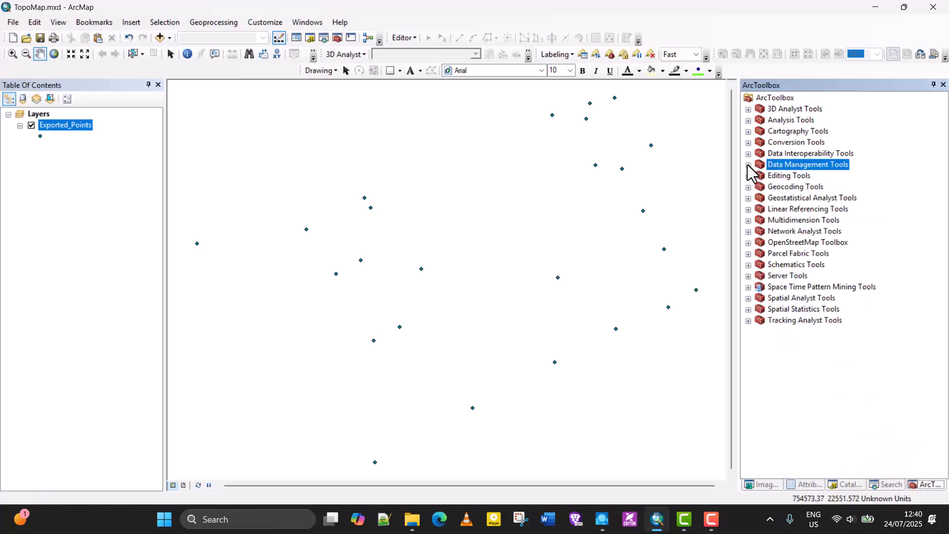
pyautogui.click(748, 164)
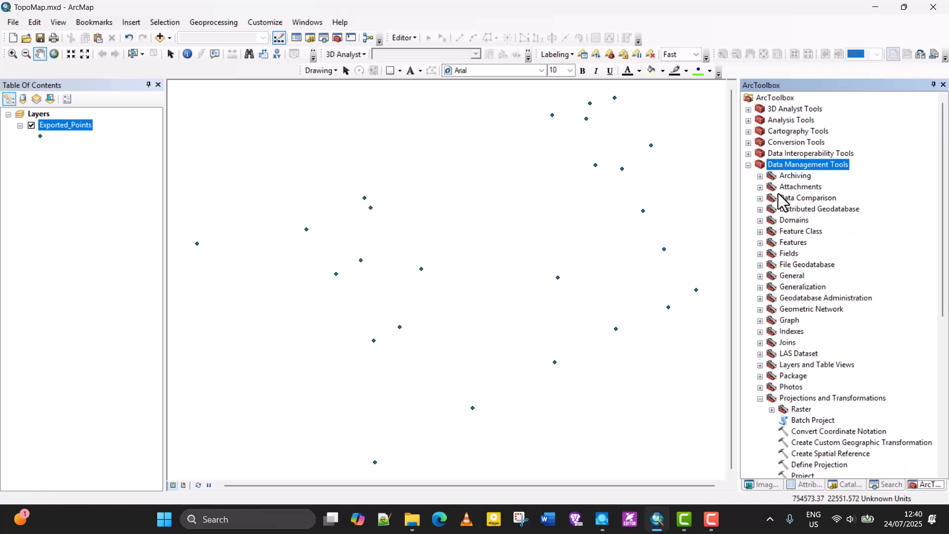
pyautogui.scroll(-8, 791, 203)
pyautogui.scroll(8, 791, 202)
# Open the Search window and search for the Project tool
pyautogui.click(304, 24)
pyautogui.click(309, 21)
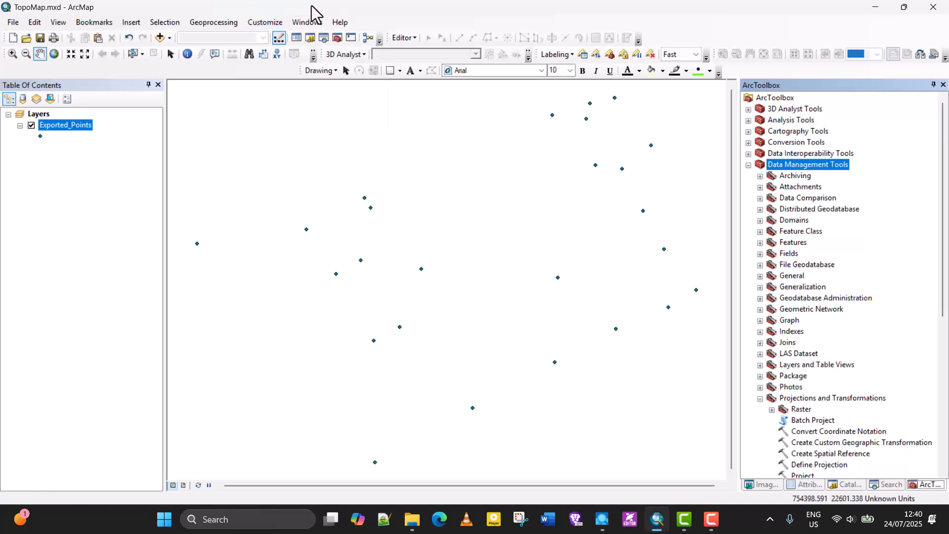
pyautogui.click(310, 22)
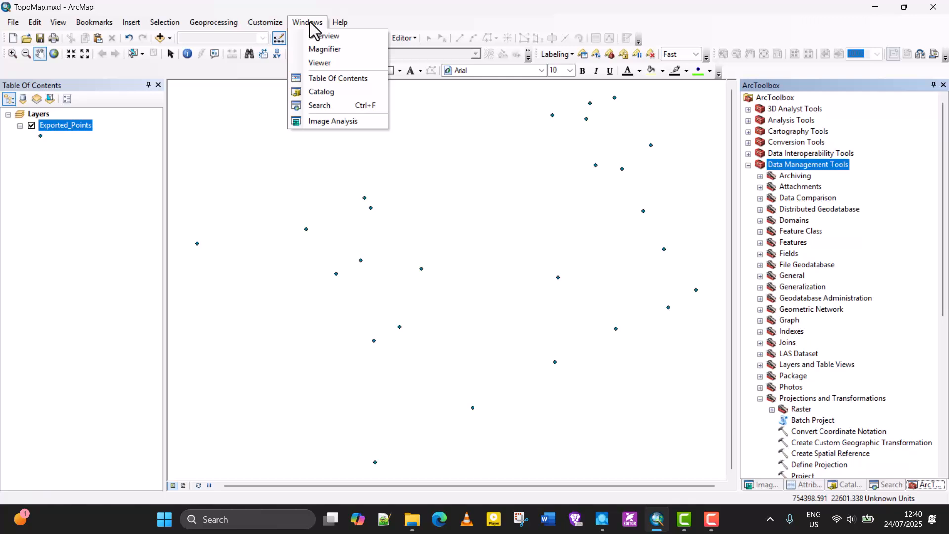
pyautogui.click(323, 106)
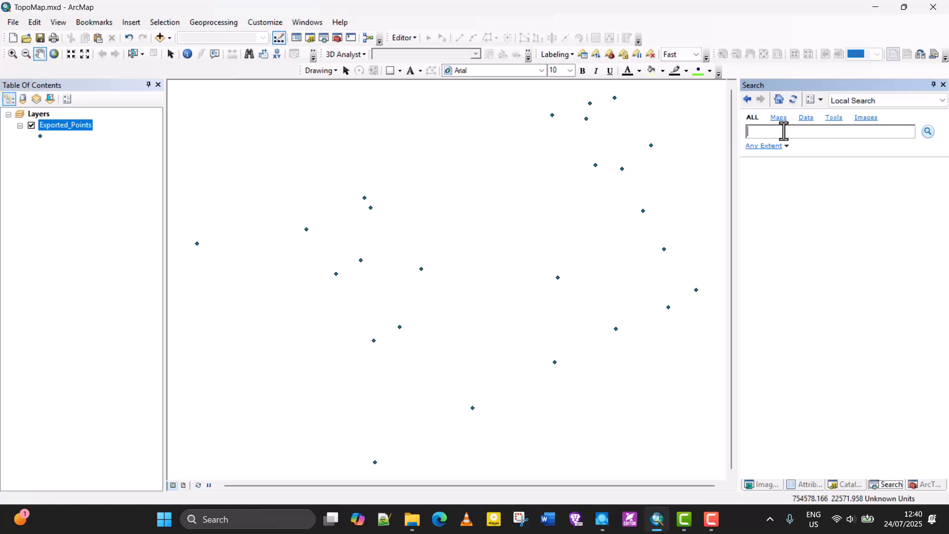
pyautogui.write('Project')
pyautogui.press('Return')
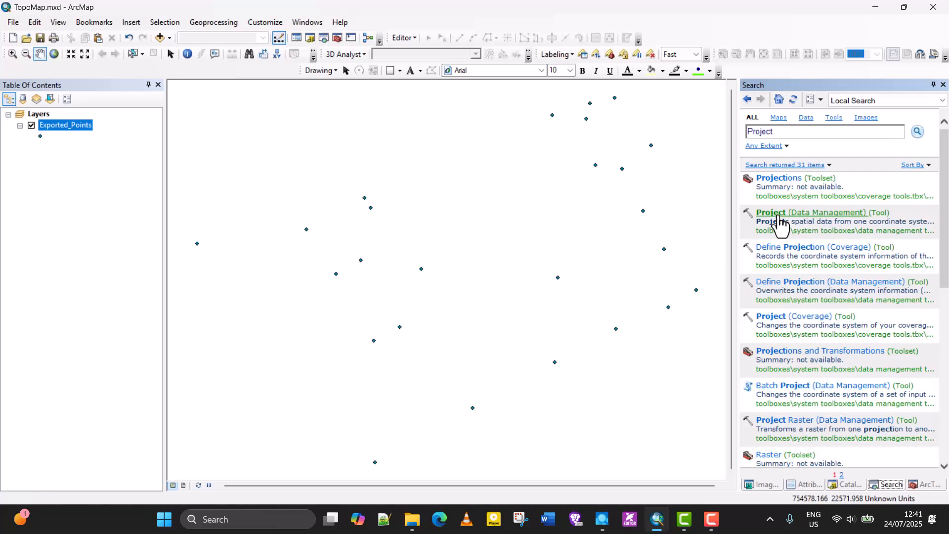
pyautogui.click(779, 217)
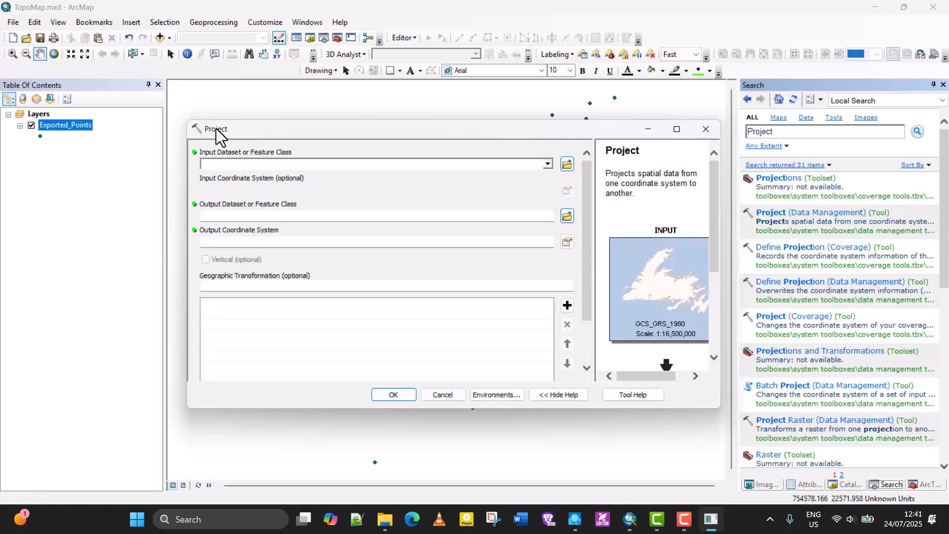
pyautogui.moveTo(216, 128); pyautogui.dragTo(128, 53)
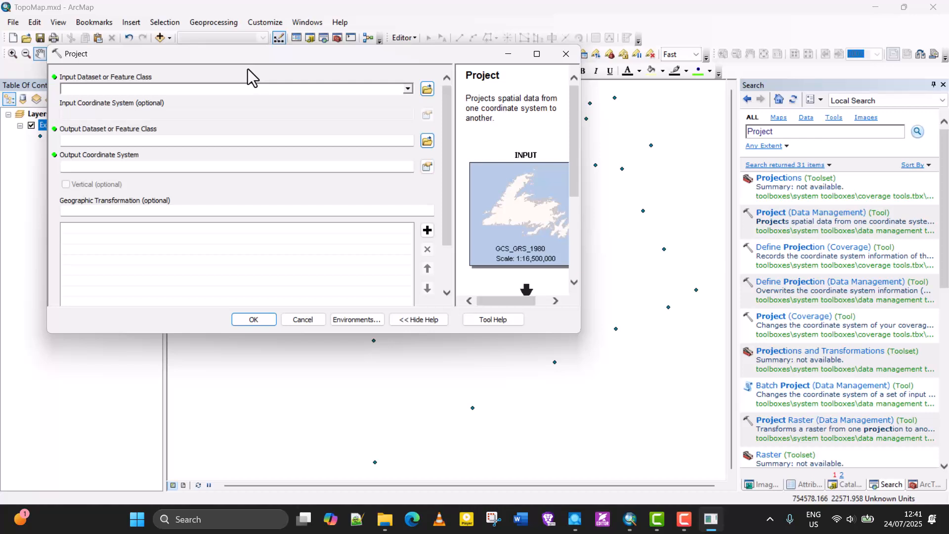
pyautogui.click(566, 54)
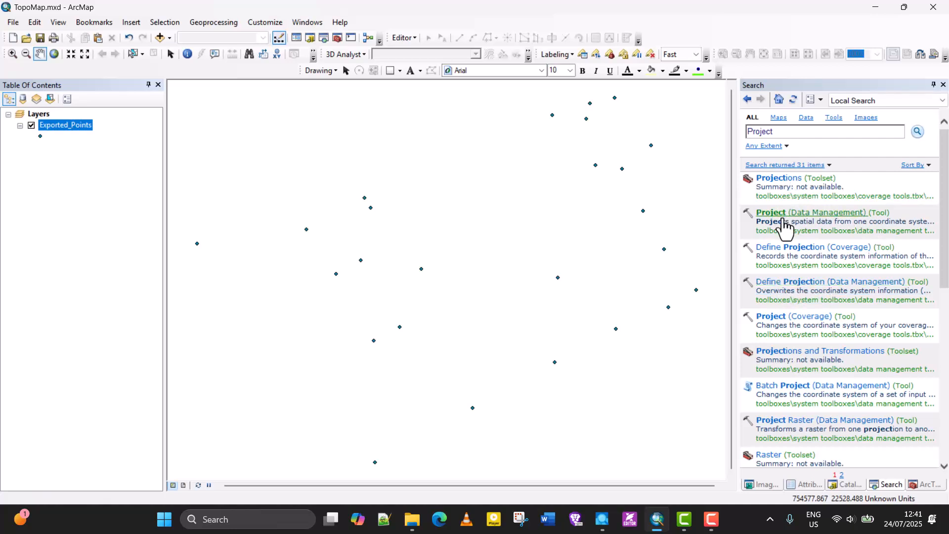
# Open the Exported_Points layer properties to check its source and coordinate system
pyautogui.rightClick(64, 126)
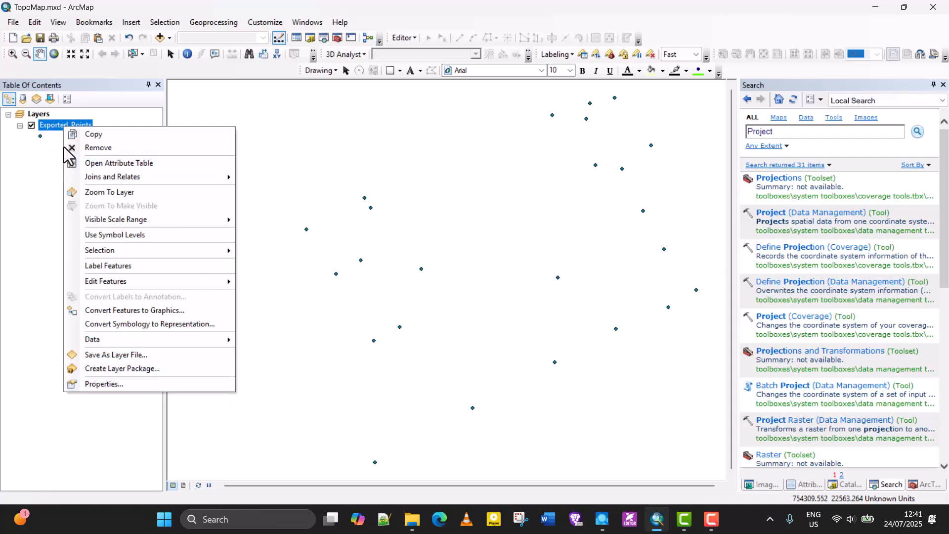
pyautogui.click(103, 384)
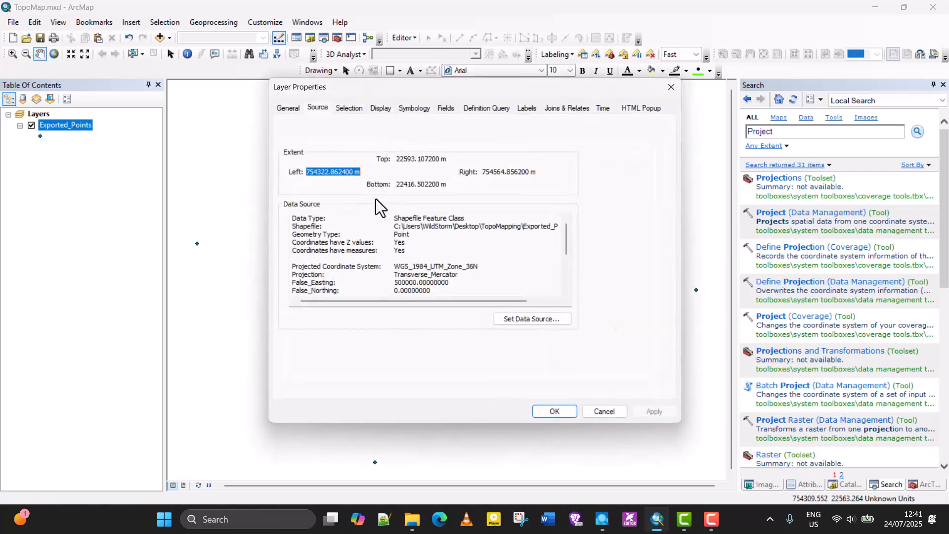
# Review the Exported_Points layer's data source and coordinate system details, then close the Layer Properties dialog
pyautogui.moveTo(358, 86); pyautogui.dragTo(299, 56)
pyautogui.press('F9')
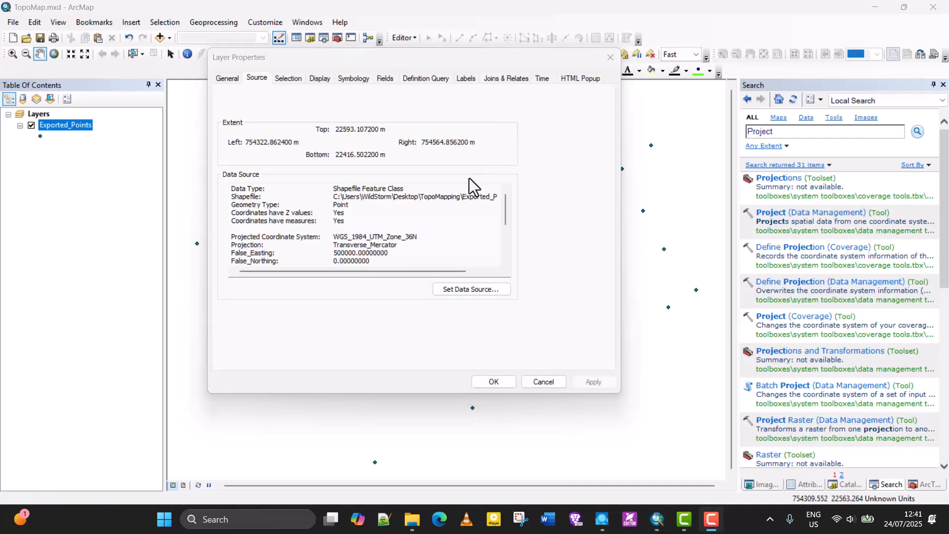
pyautogui.scroll(-3, 352, 243)
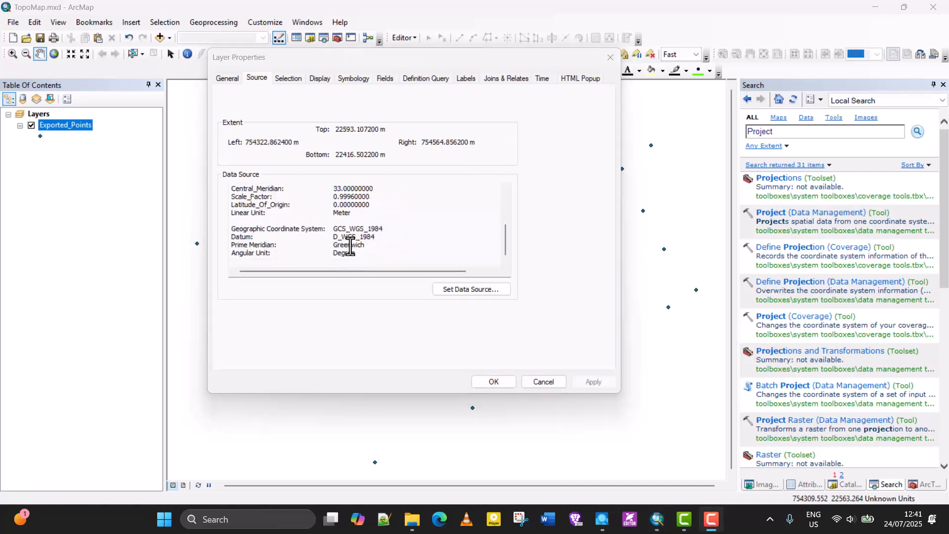
pyautogui.scroll(3, 348, 237)
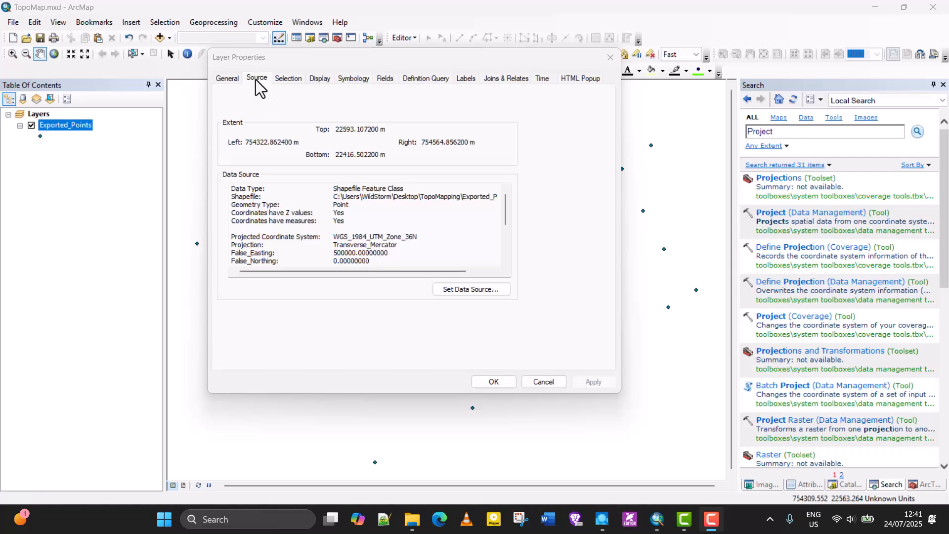
pyautogui.click(234, 81)
pyautogui.click(252, 79)
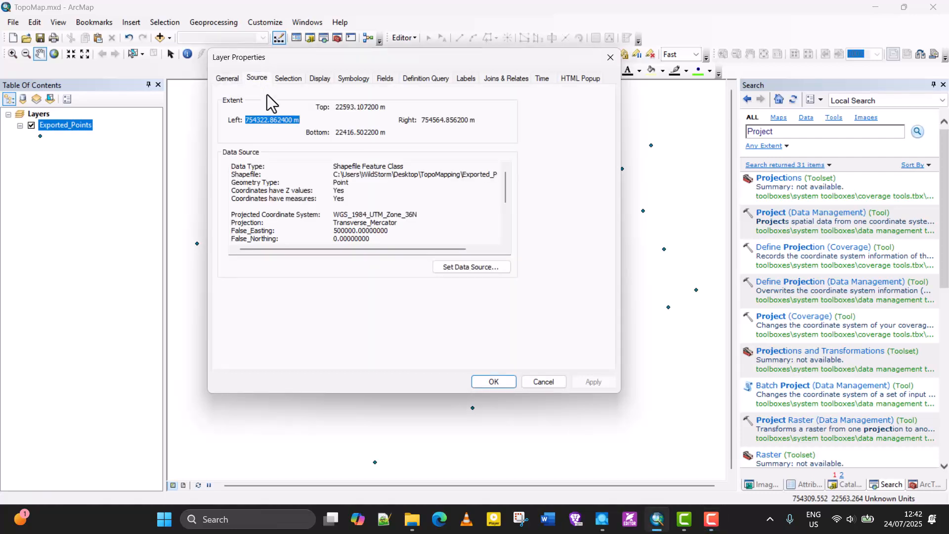
pyautogui.scroll(-3, 308, 191)
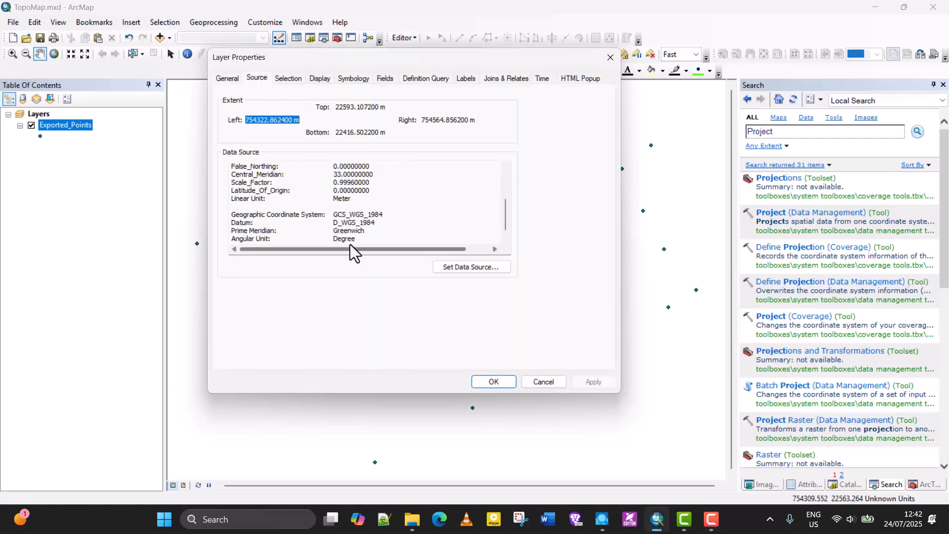
pyautogui.scroll(3, 332, 222)
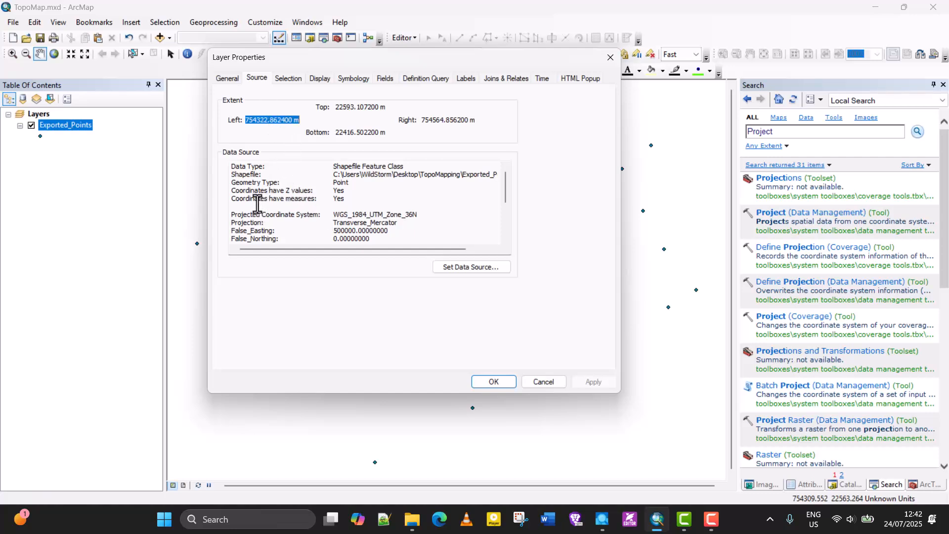
pyautogui.moveTo(232, 198)
pyautogui.mouseDown()
pyautogui.moveTo(279, 193)
pyautogui.moveTo(240, 211)
pyautogui.mouseUp()
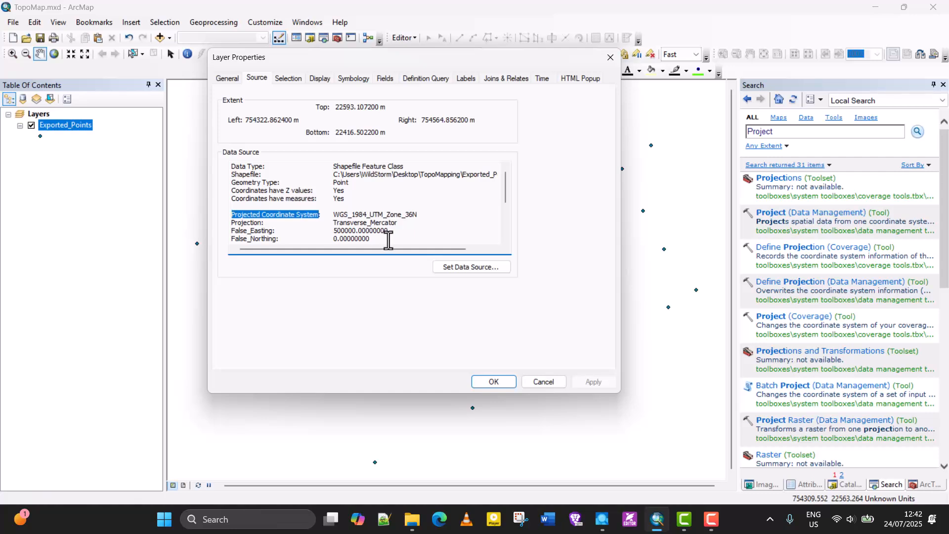
pyautogui.scroll(-3, 388, 241)
pyautogui.scroll(3, 362, 240)
pyautogui.moveTo(375, 240); pyautogui.dragTo(240, 213)
pyautogui.scroll(-3, 240, 213)
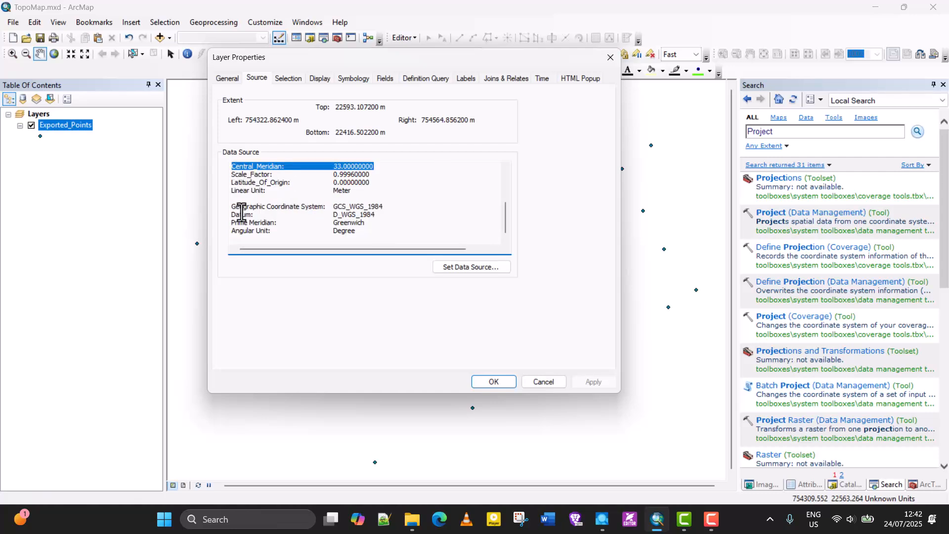
pyautogui.click(372, 234)
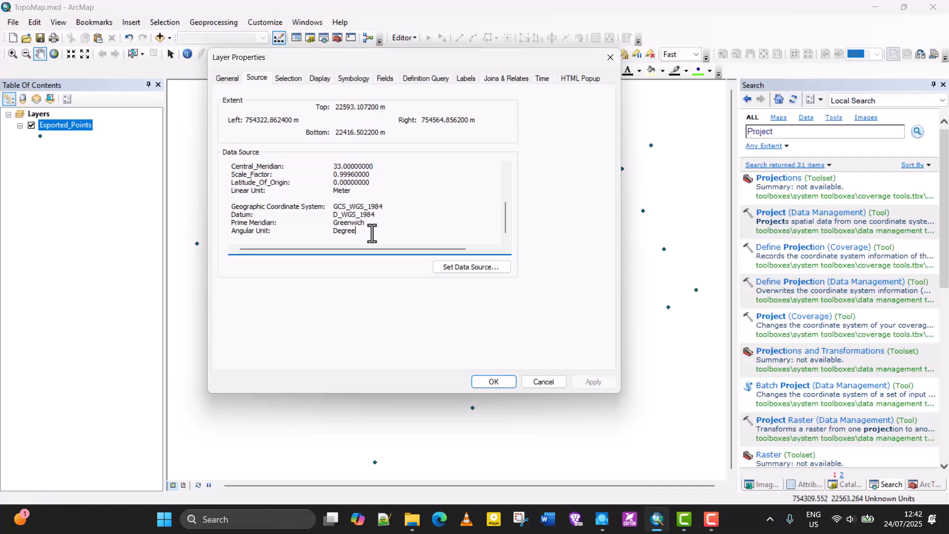
pyautogui.moveTo(372, 233); pyautogui.dragTo(229, 164)
pyautogui.scroll(4, 296, 181)
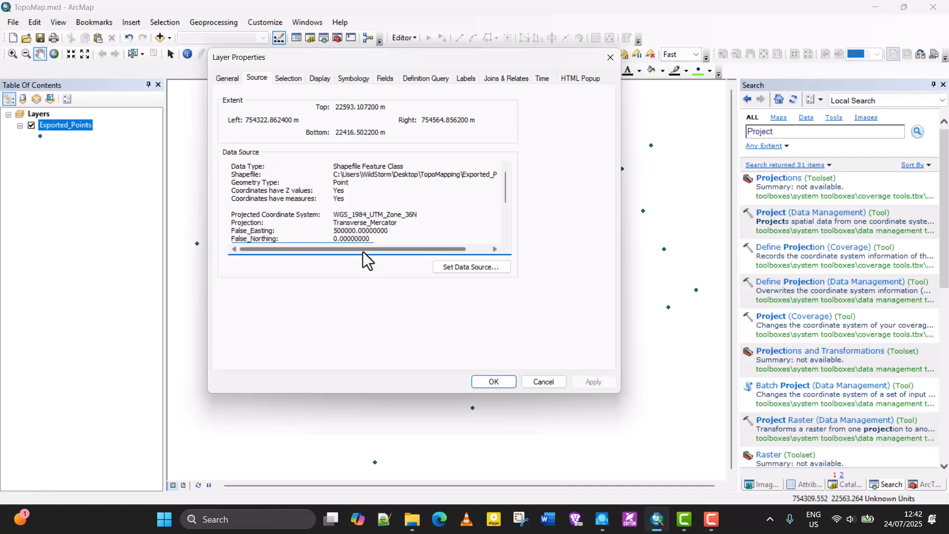
pyautogui.click(543, 382)
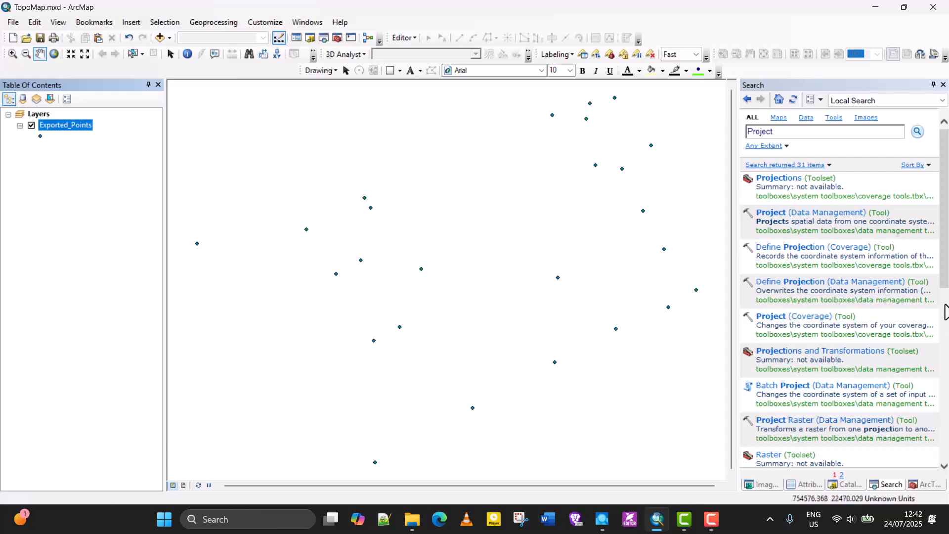
# Open the Define Projection tool from the Projections and Transformations toolset in ArcToolbox
pyautogui.click(926, 485)
pyautogui.moveTo(942, 283); pyautogui.dragTo(935, 359)
pyautogui.click(825, 310)
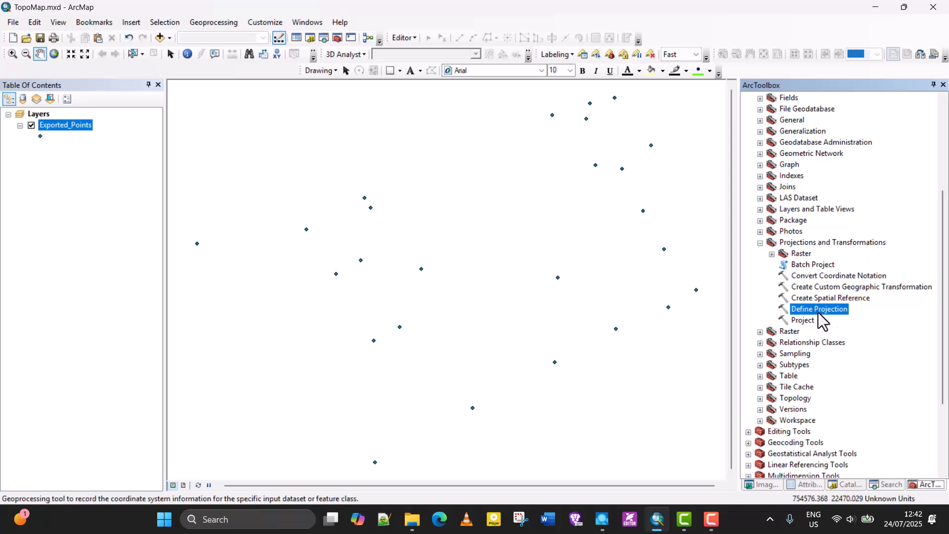
pyautogui.doubleClick(821, 311)
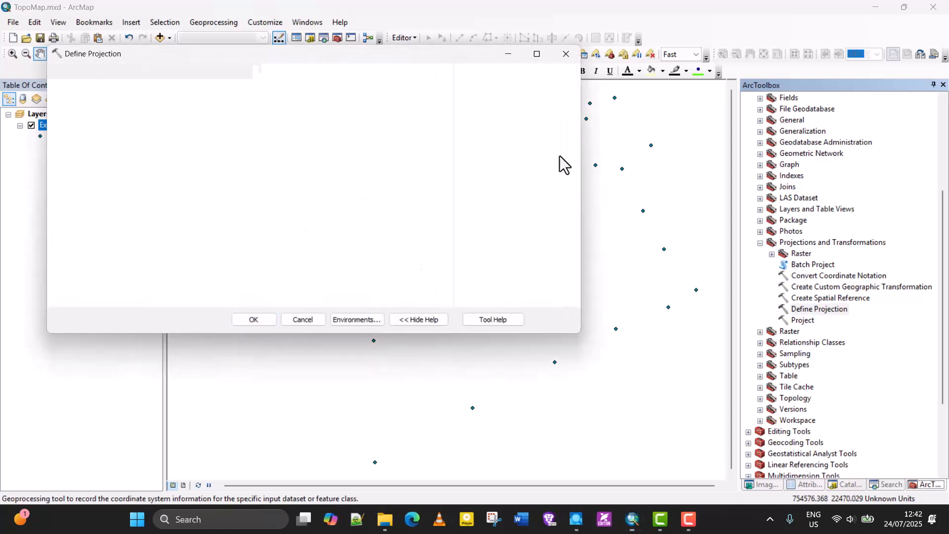
# Set the Define Projection input dataset to the Exported_Points layer
pyautogui.click(406, 89)
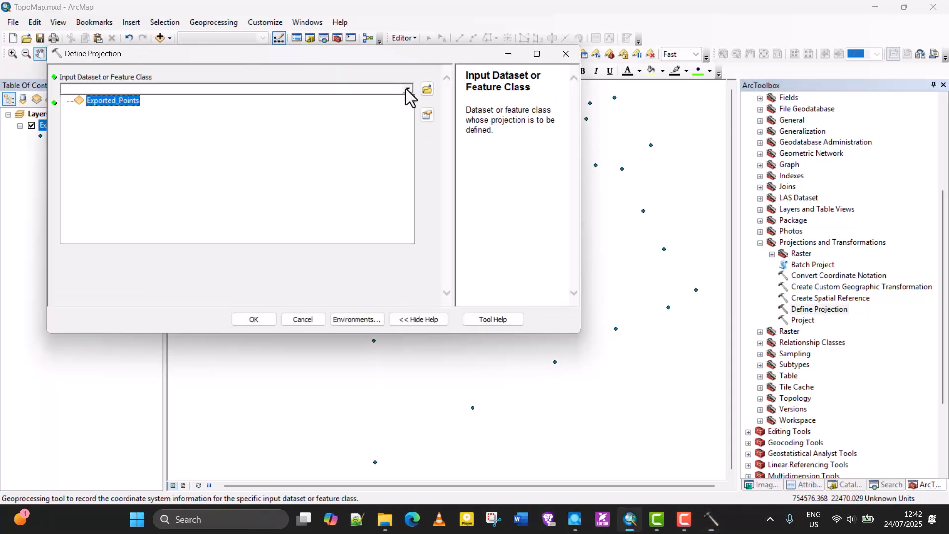
pyautogui.click(108, 105)
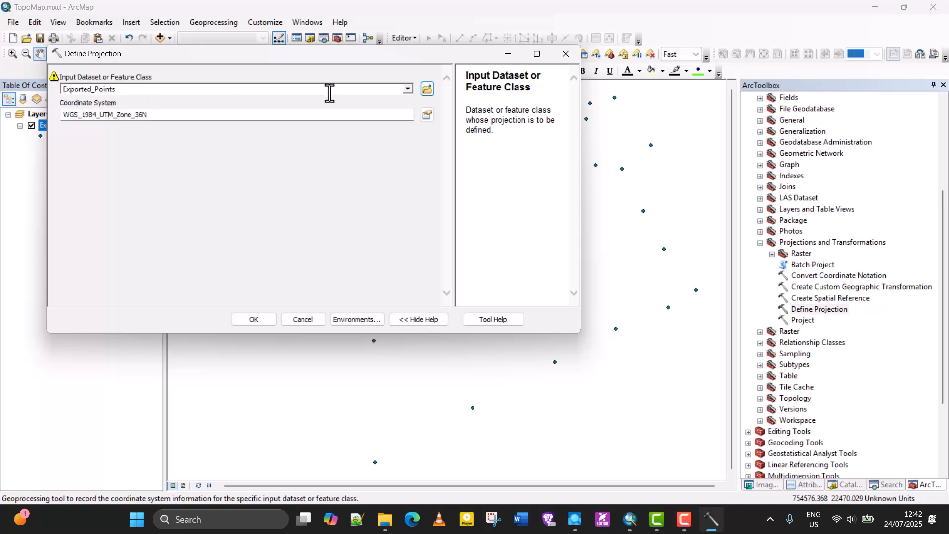
pyautogui.click(407, 89)
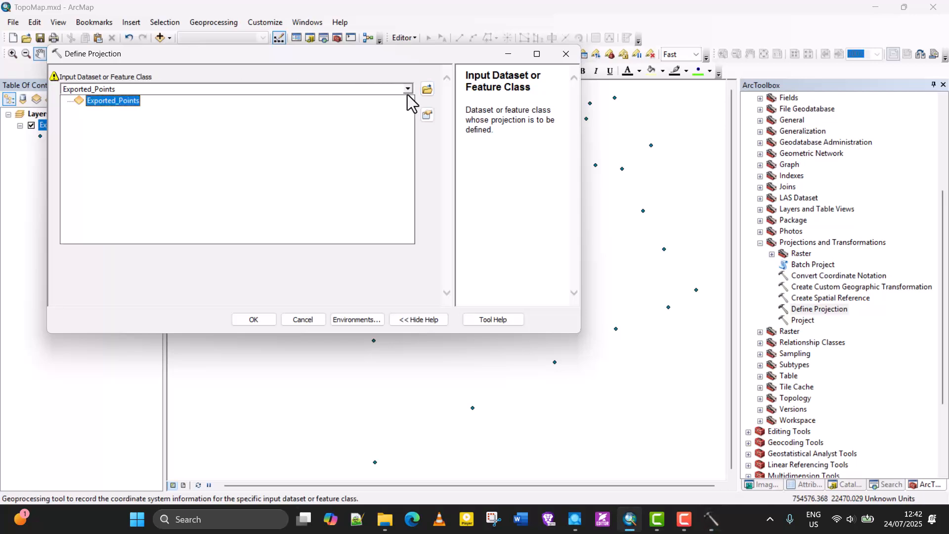
pyautogui.click(407, 96)
pyautogui.moveTo(54, 79)
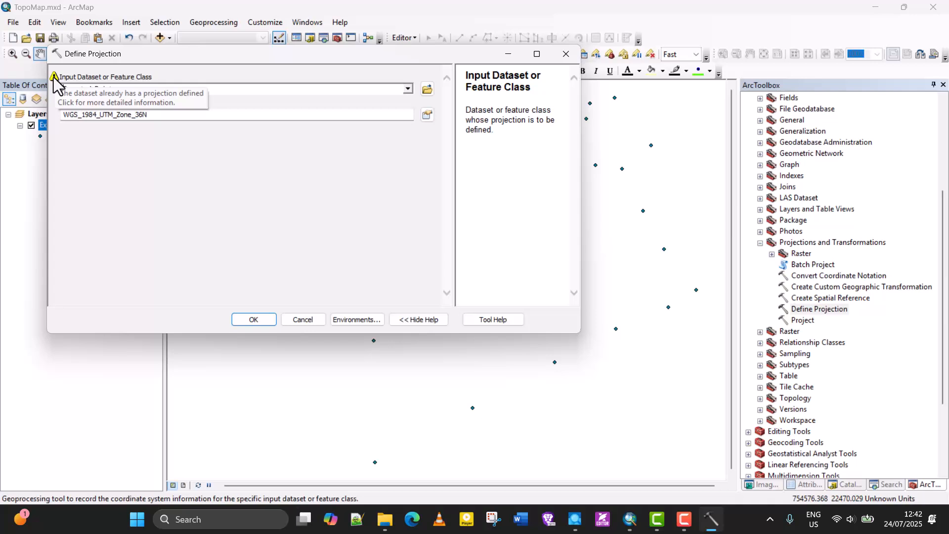
pyautogui.click(126, 141)
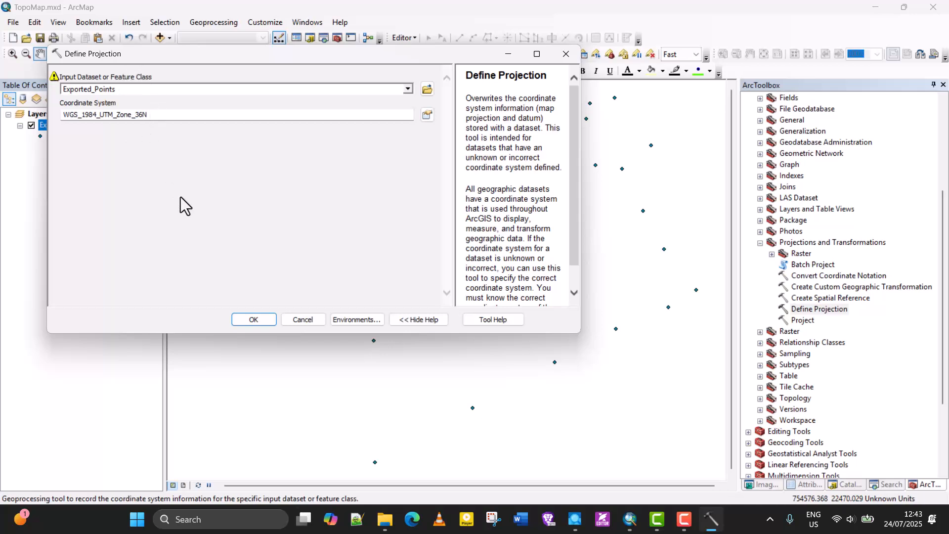
pyautogui.click(407, 89)
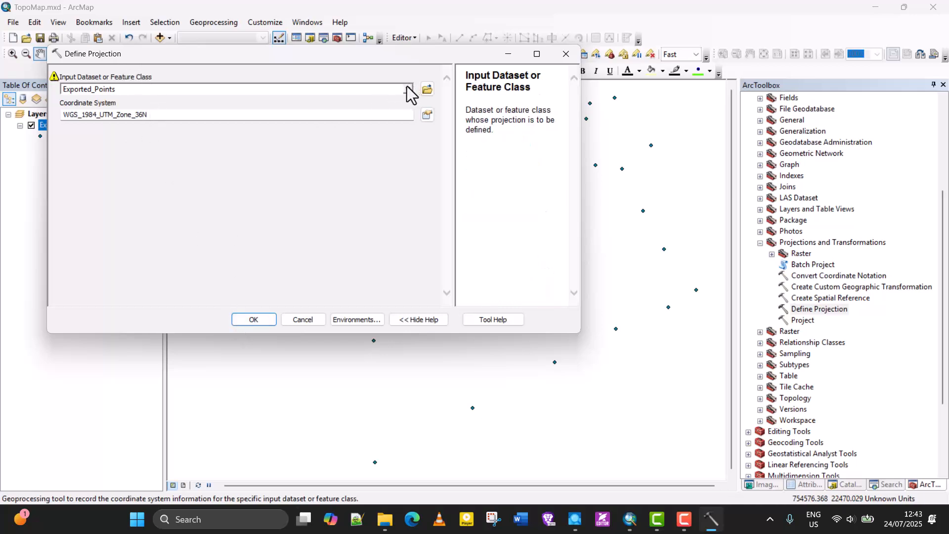
pyautogui.click(136, 100)
# Open the coordinate system picker and expand Projected Coordinate Systems down to the UTM folder
pyautogui.click(427, 115)
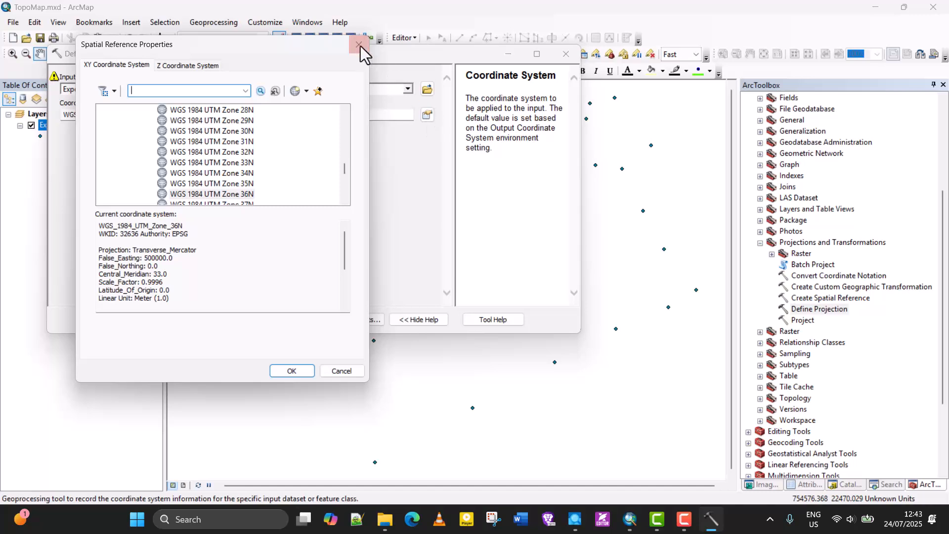
pyautogui.click(359, 45)
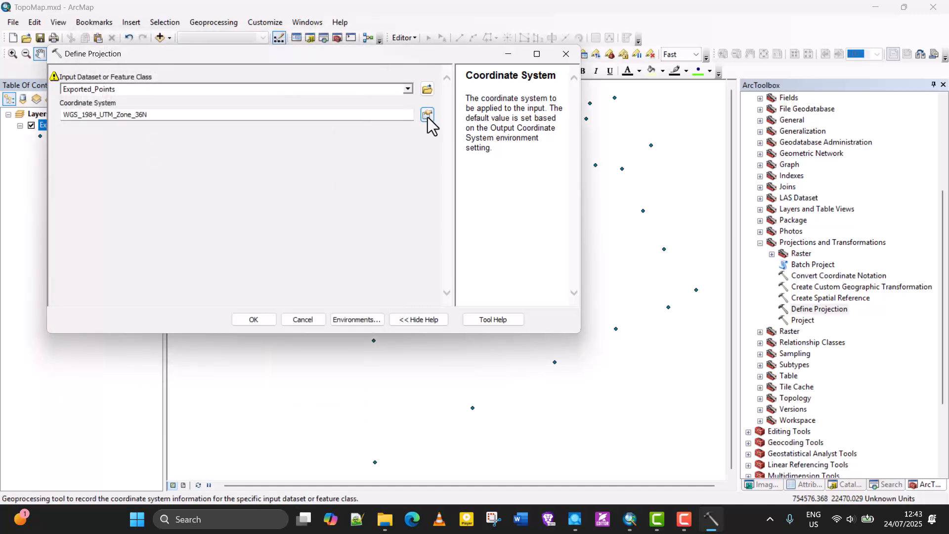
pyautogui.click(428, 117)
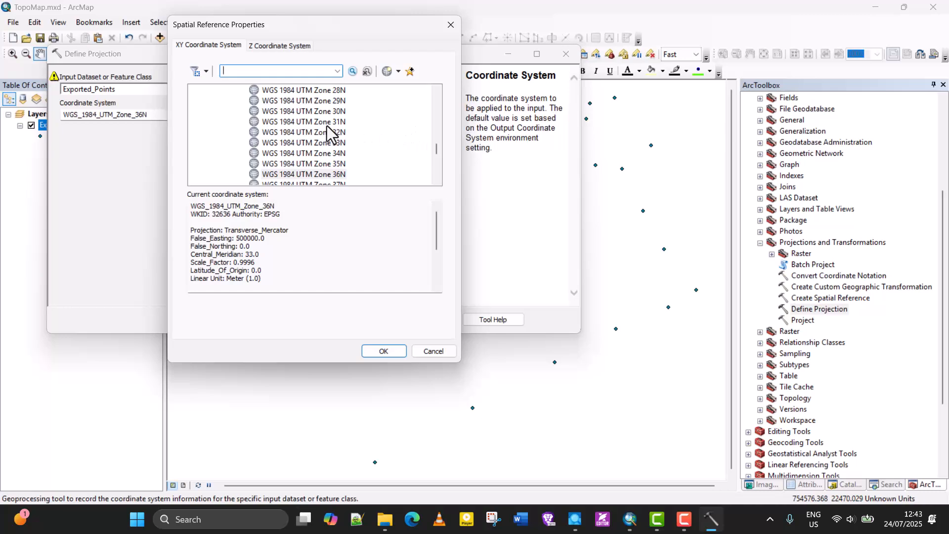
pyautogui.scroll(15, 326, 128)
pyautogui.click(196, 111)
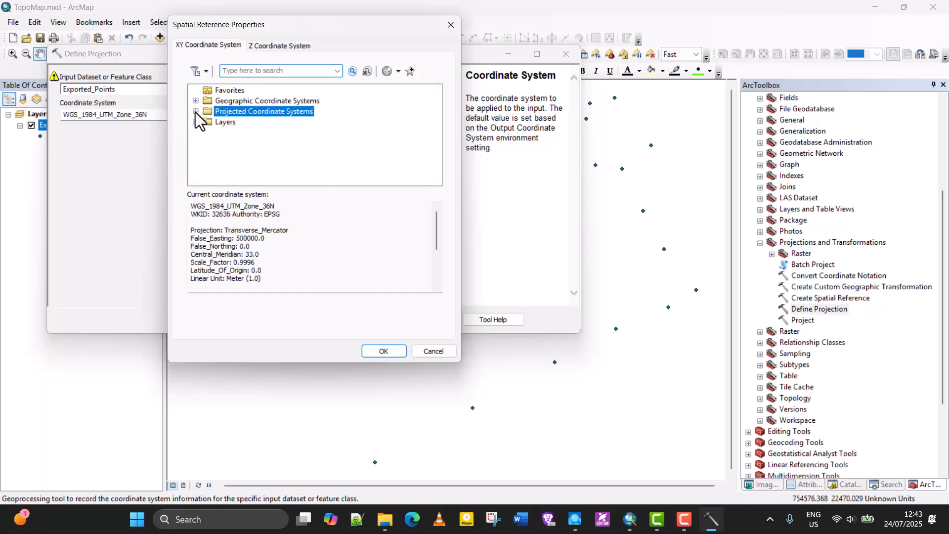
pyautogui.click(261, 100)
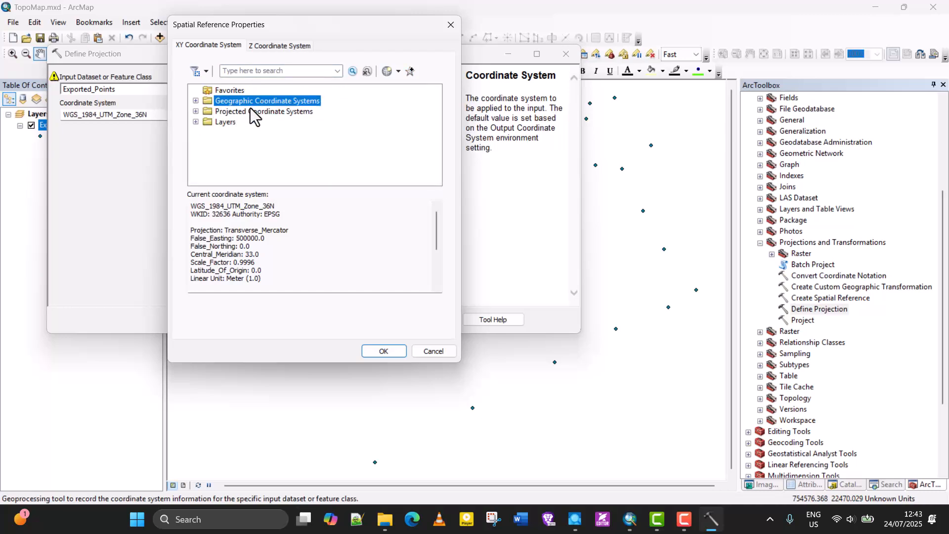
pyautogui.click(247, 111)
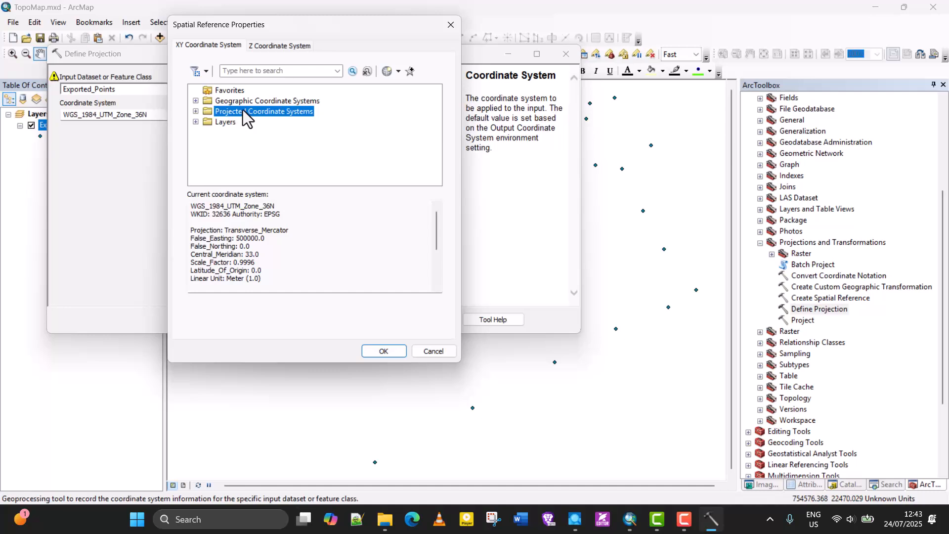
pyautogui.click(195, 114)
pyautogui.scroll(-5, 227, 116)
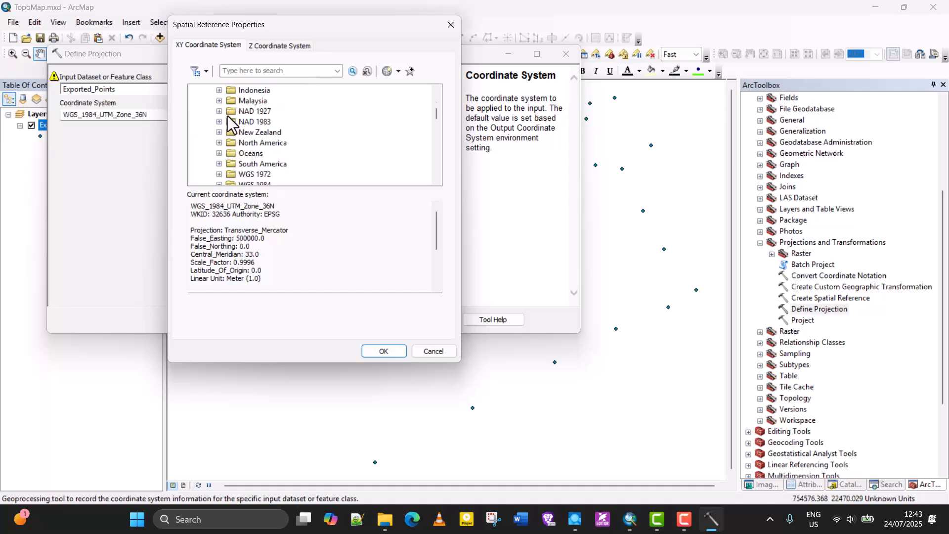
pyautogui.scroll(-3, 227, 116)
pyautogui.scroll(6, 228, 115)
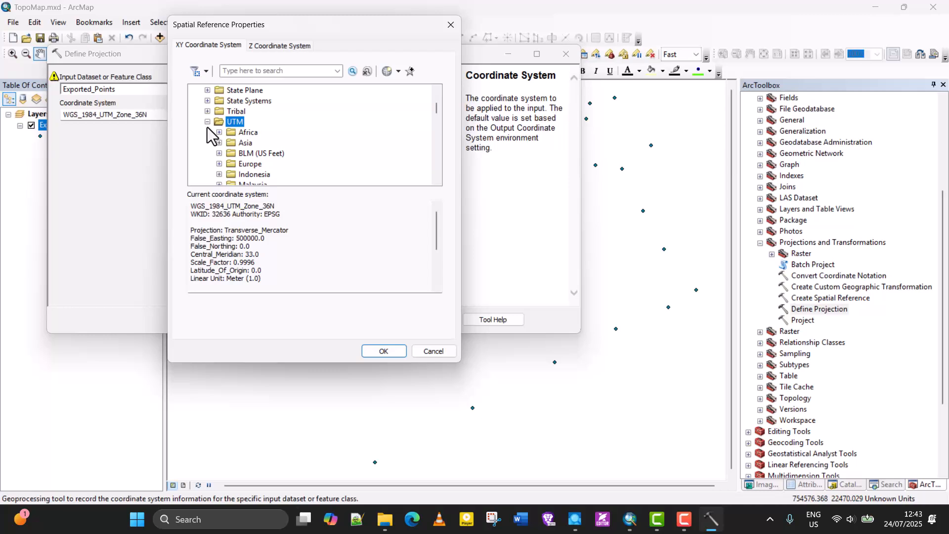
pyautogui.click(207, 122)
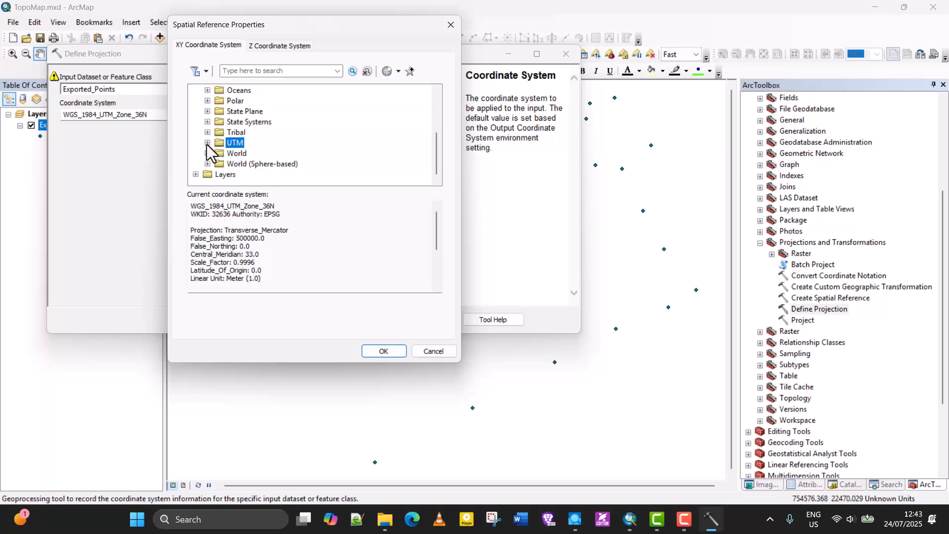
# Choose WGS 1984 UTM Zone 36N under UTM, WGS 1984, Northern Hemisphere and run Define Projection on Exported_Points
pyautogui.click(207, 143)
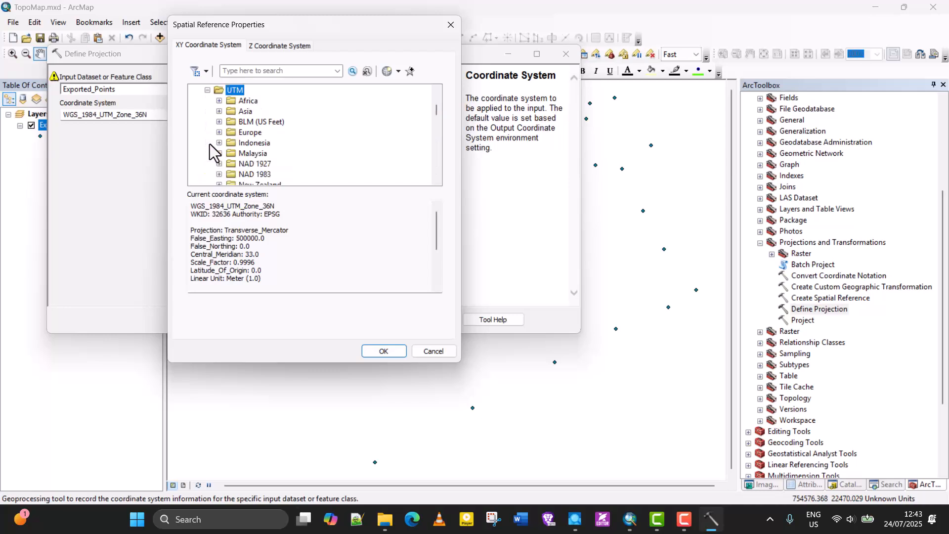
pyautogui.scroll(-3, 238, 137)
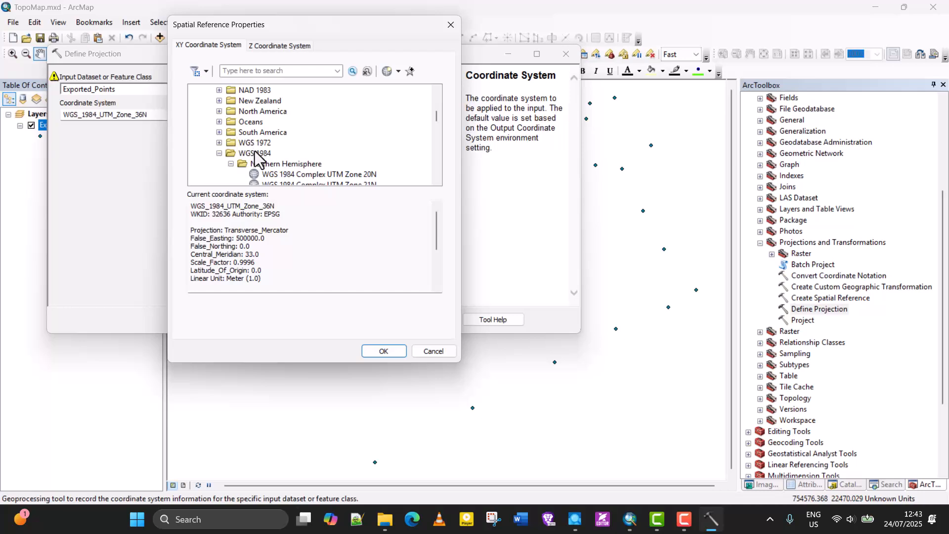
pyautogui.click(221, 154)
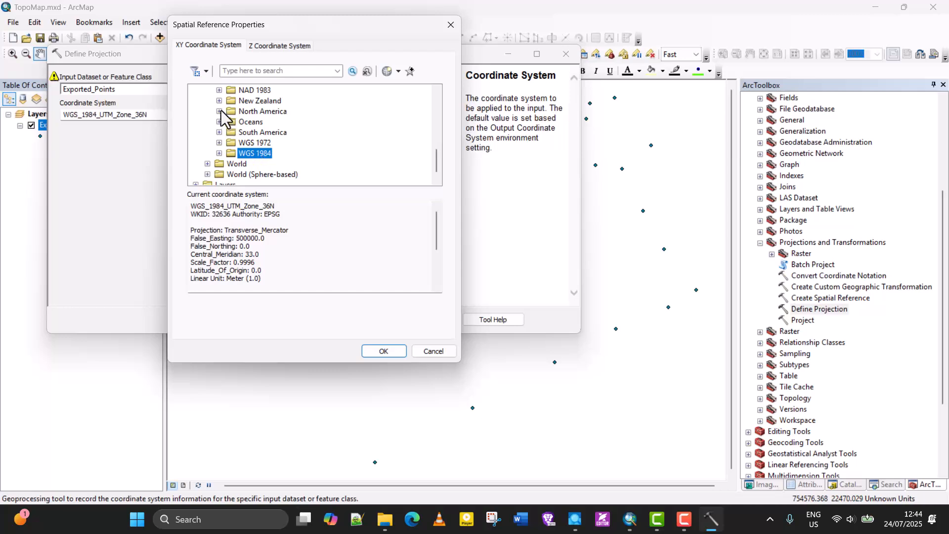
pyautogui.click(218, 153)
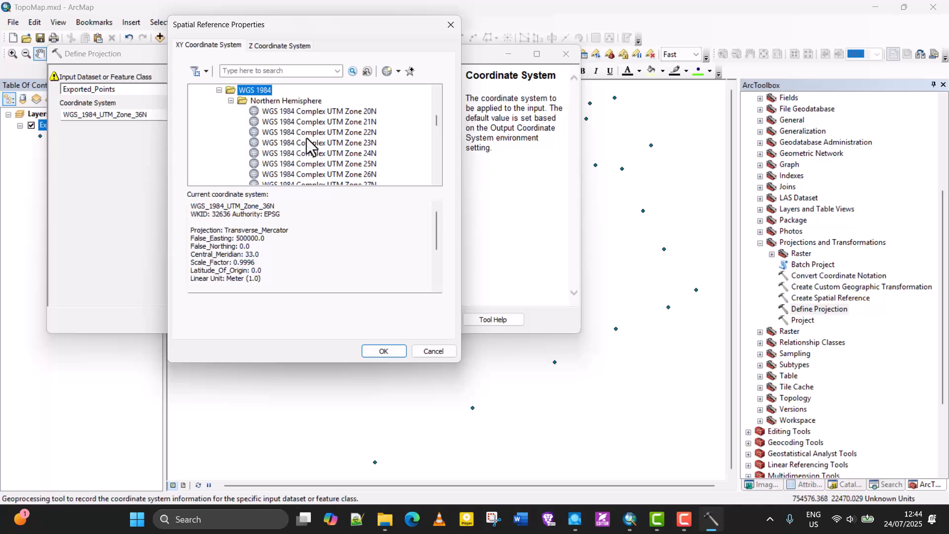
pyautogui.click(231, 100)
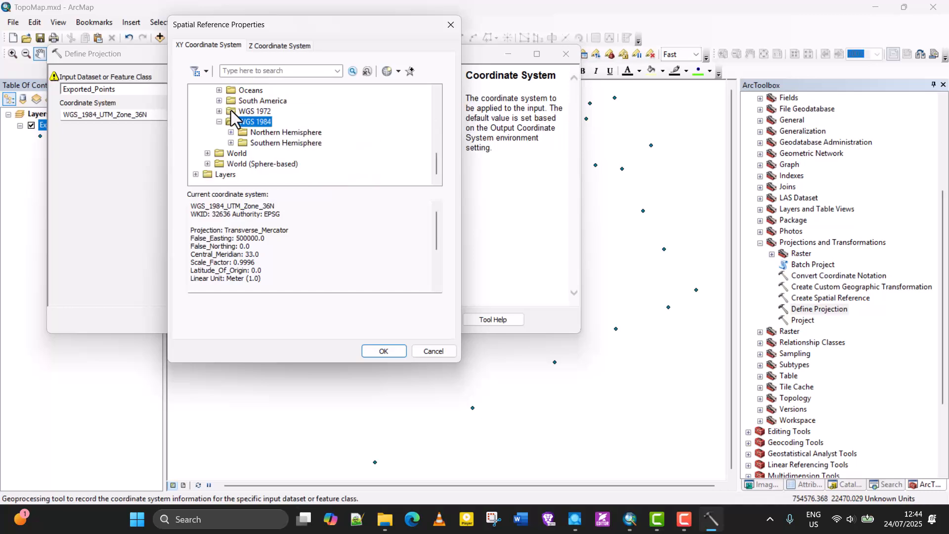
pyautogui.click(244, 133)
pyautogui.click(253, 144)
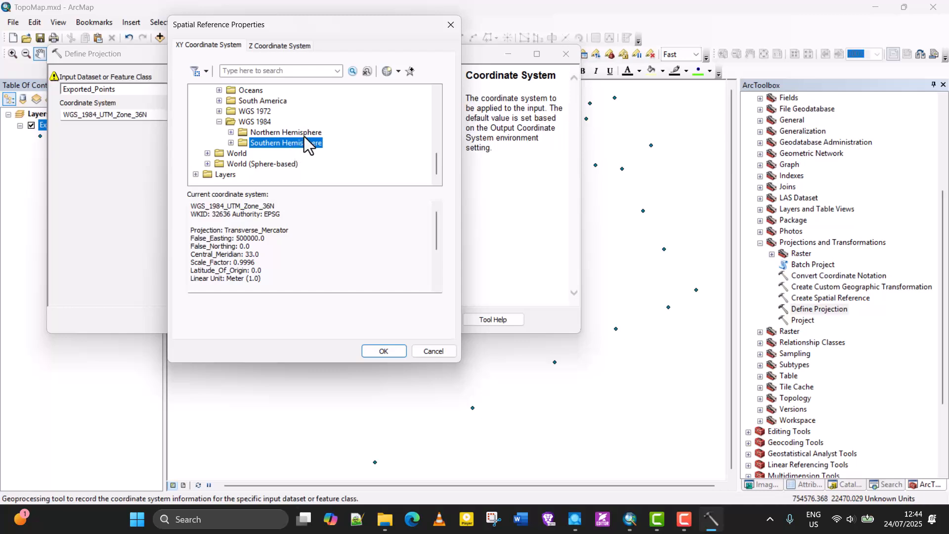
pyautogui.click(280, 134)
pyautogui.click(266, 141)
pyautogui.click(248, 132)
pyautogui.click(230, 132)
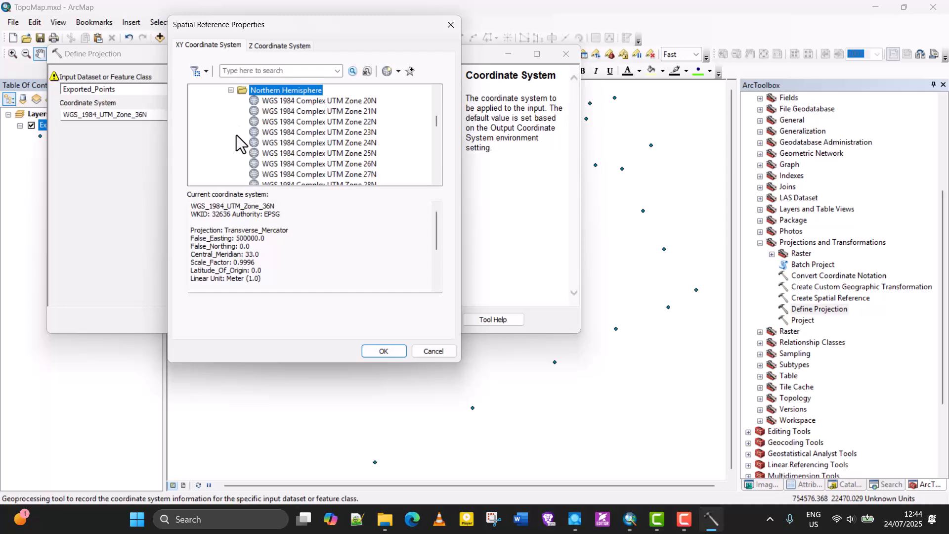
pyautogui.scroll(-5, 285, 144)
pyautogui.scroll(-8, 284, 143)
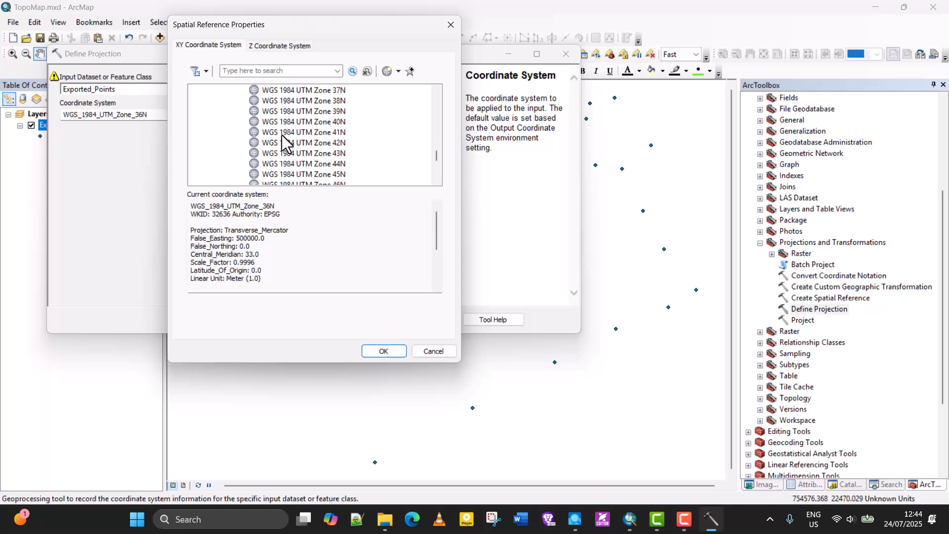
pyautogui.click(317, 164)
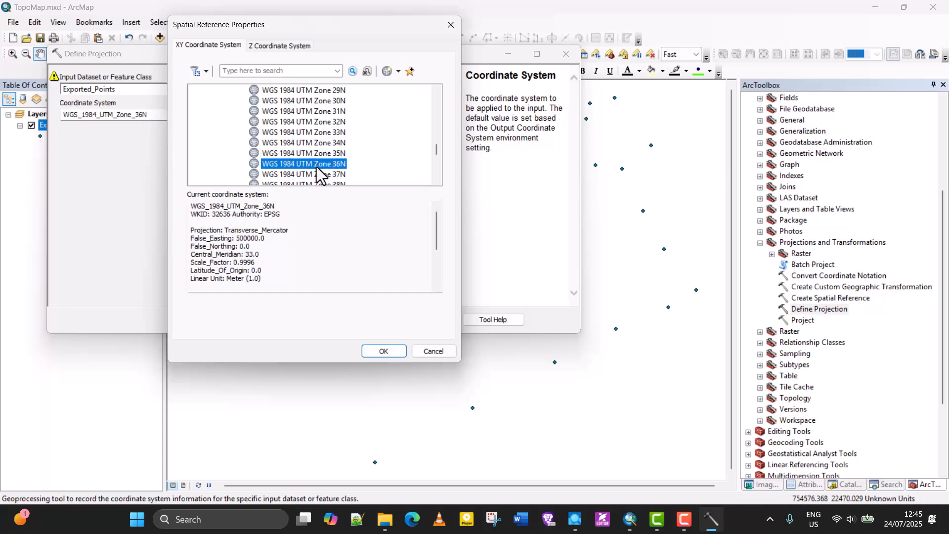
pyautogui.click(385, 351)
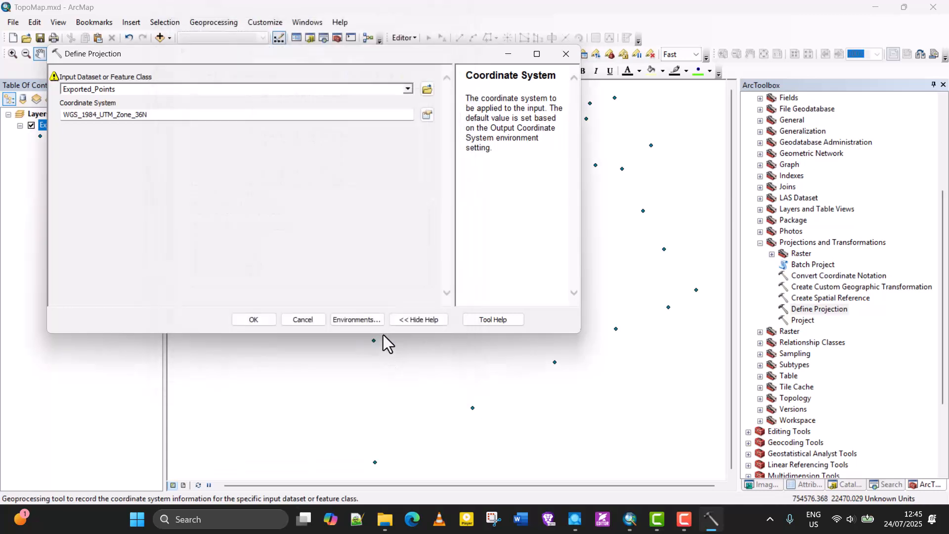
pyautogui.click(252, 320)
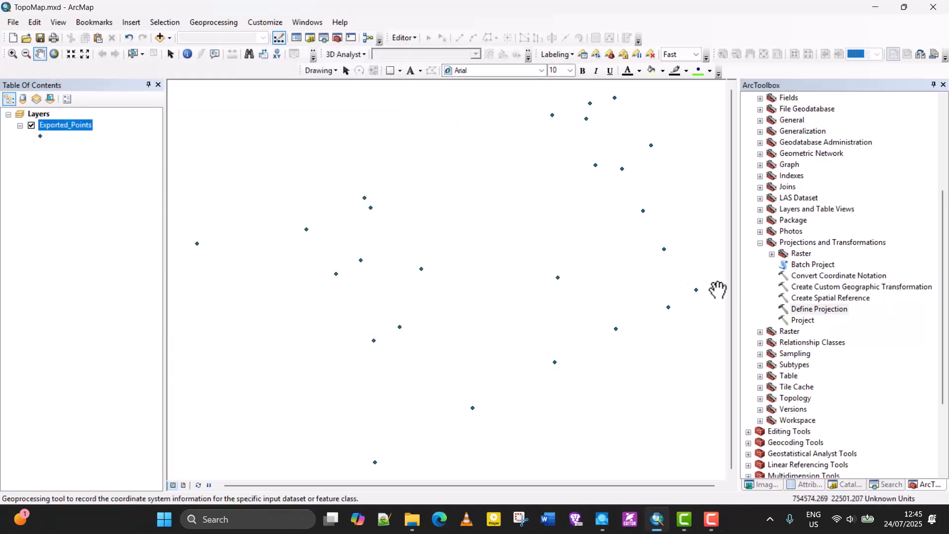
# Open the Project tool and set its input dataset to the Exported_Points layer
pyautogui.click(803, 321)
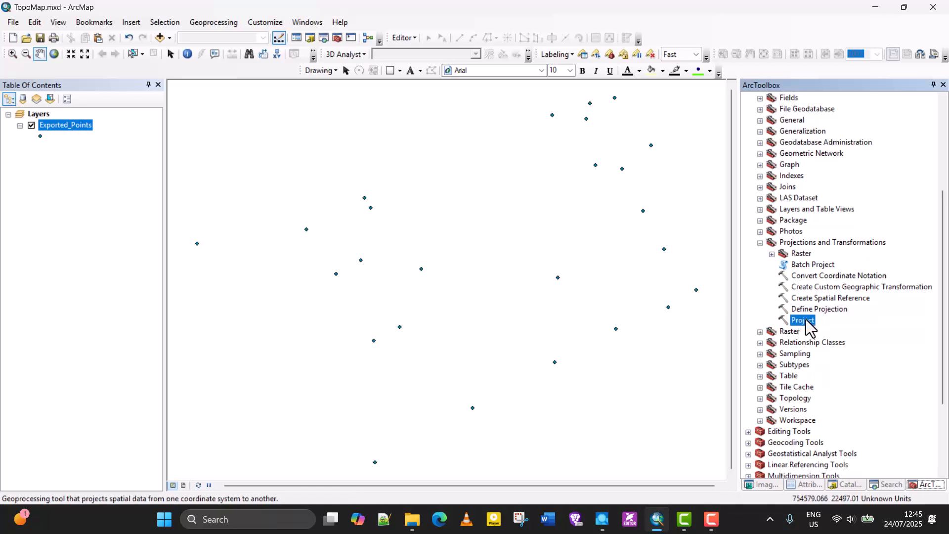
pyautogui.doubleClick(803, 321)
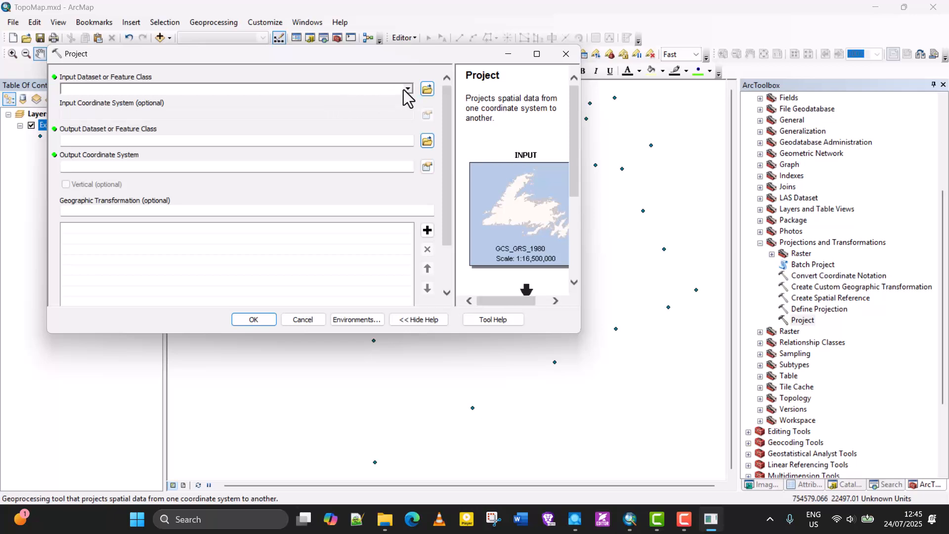
pyautogui.click(408, 90)
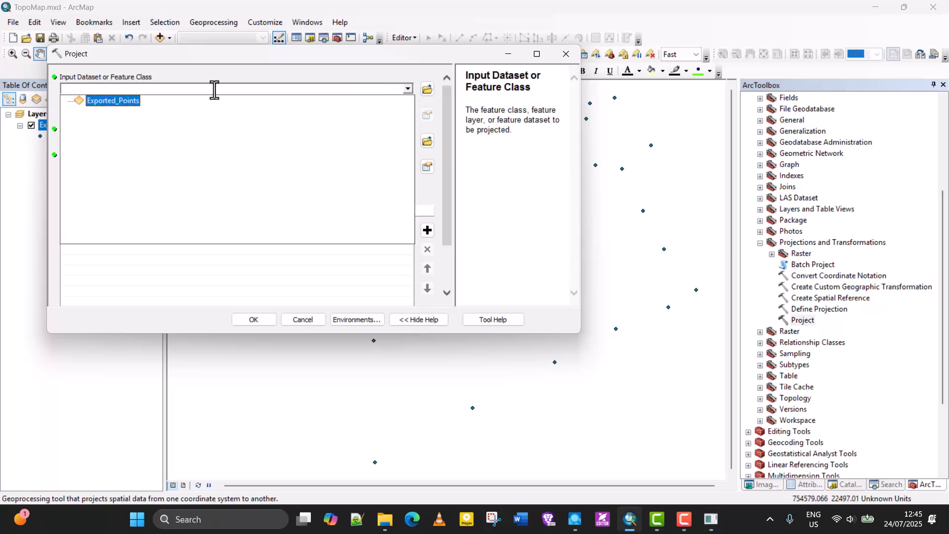
pyautogui.click(112, 99)
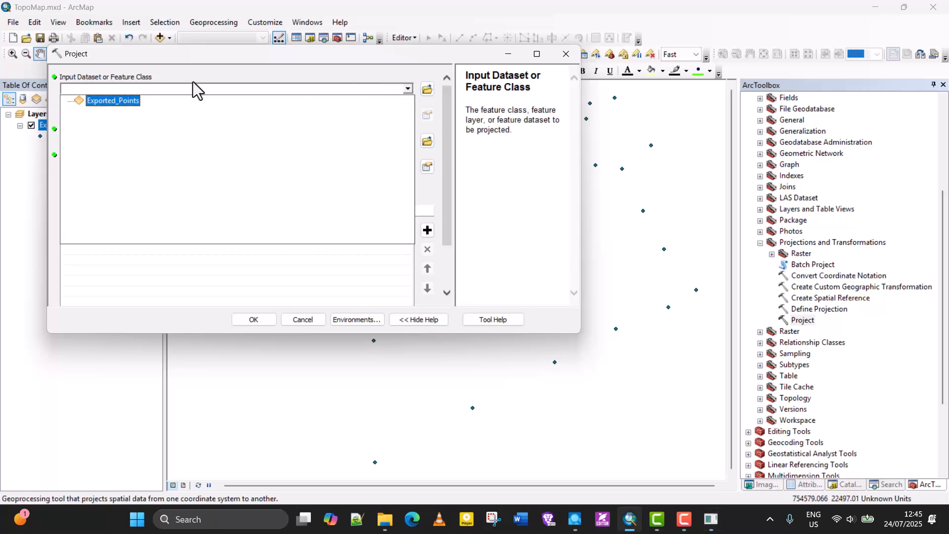
pyautogui.click(408, 92)
pyautogui.click(116, 100)
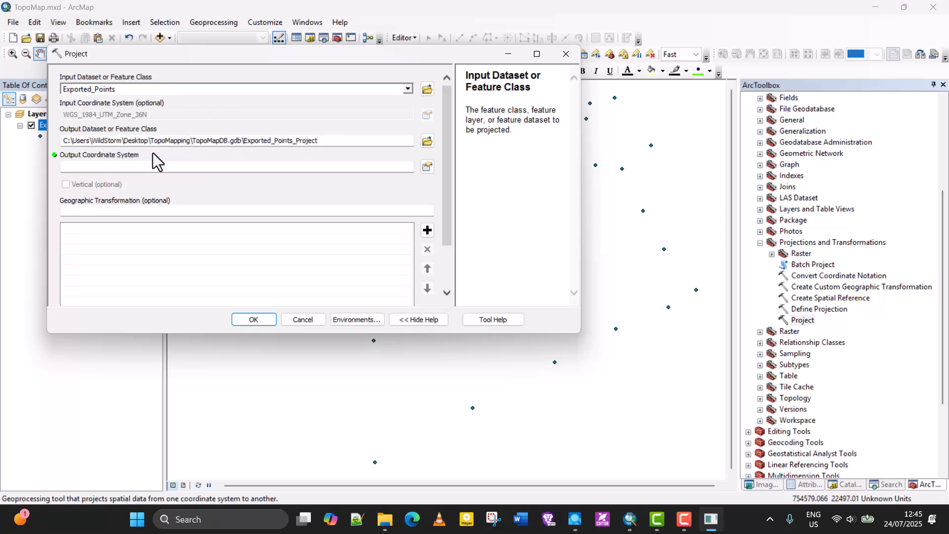
# Name the Project output feature class PointsFeatures in the TopoMapDB geodatabase
pyautogui.click(327, 140)
pyautogui.moveTo(327, 140); pyautogui.dragTo(247, 141)
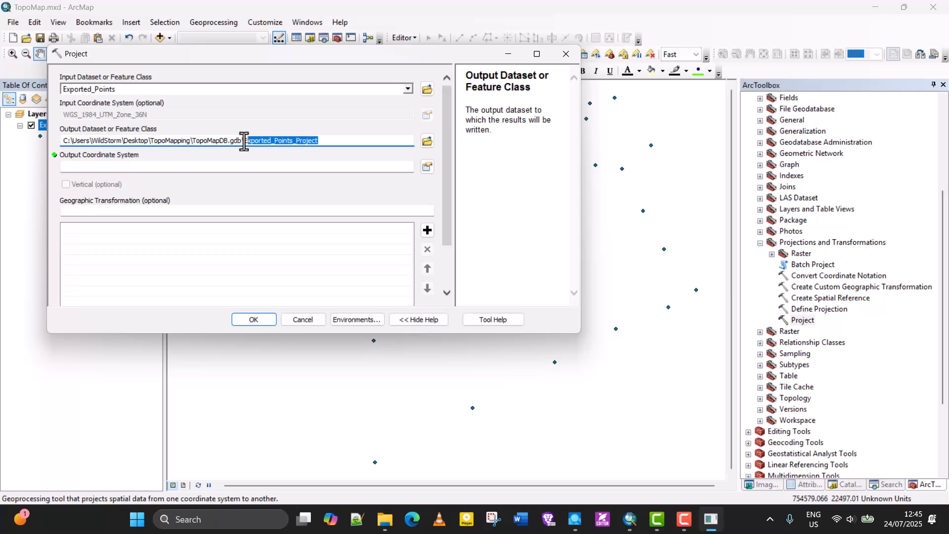
pyautogui.click(292, 141)
pyautogui.moveTo(321, 141); pyautogui.dragTo(245, 141)
pyautogui.write('Points')
pyautogui.click(247, 171)
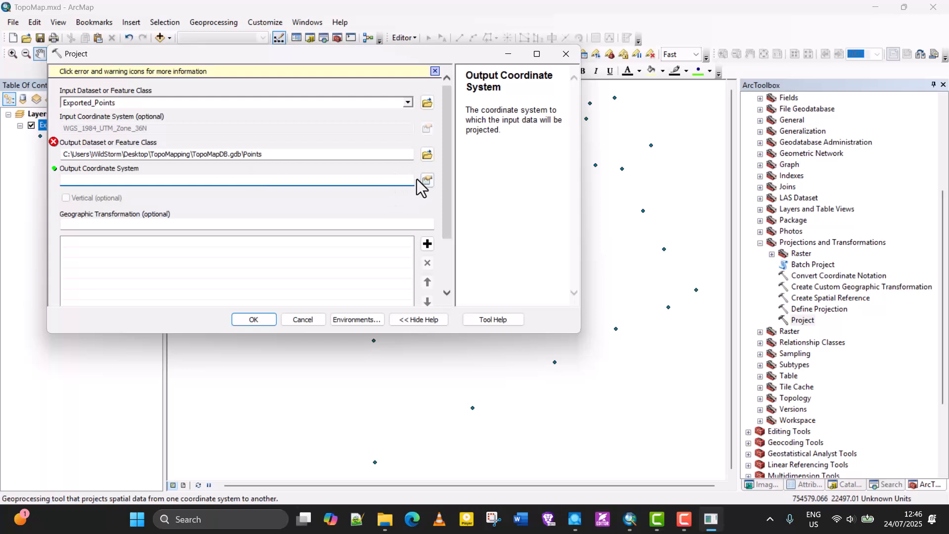
pyautogui.click(280, 154)
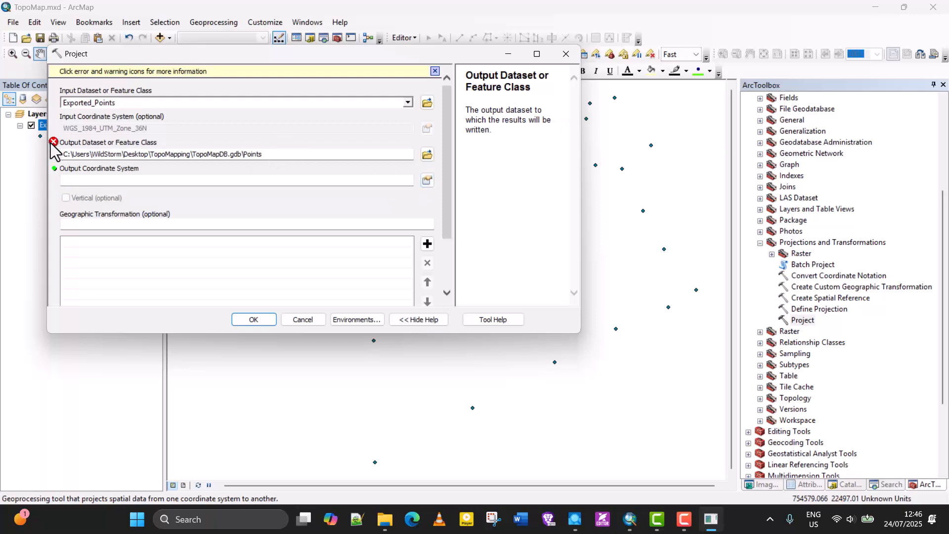
pyautogui.moveTo(54, 149)
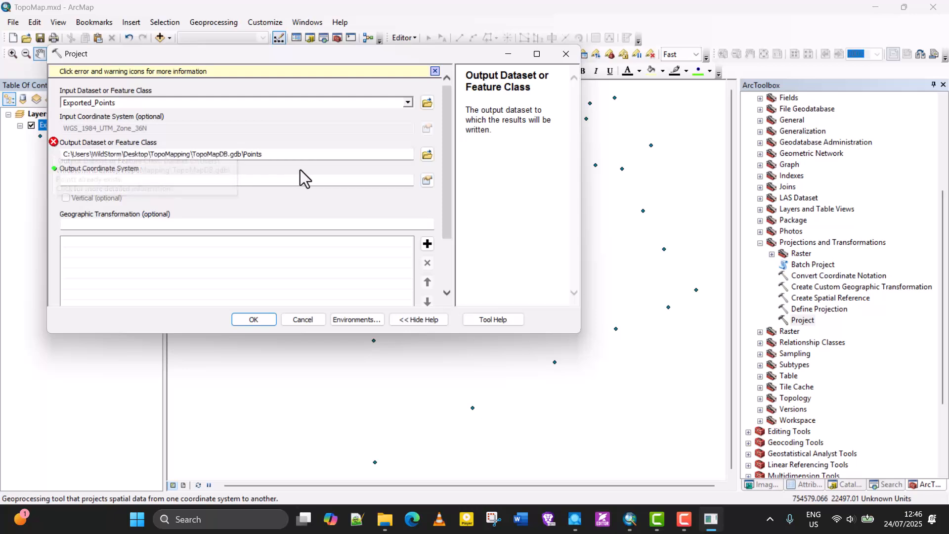
pyautogui.click(292, 153)
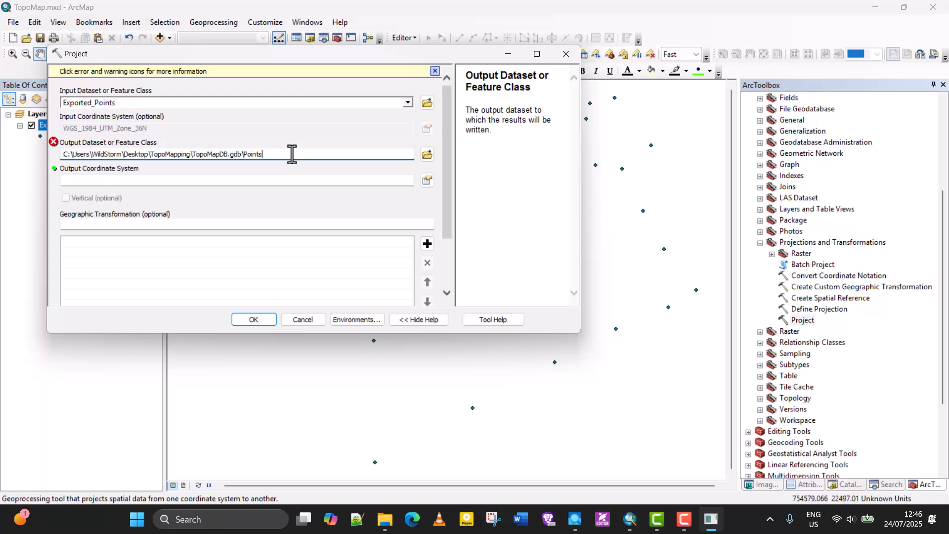
pyautogui.write('Features')
pyautogui.click(271, 180)
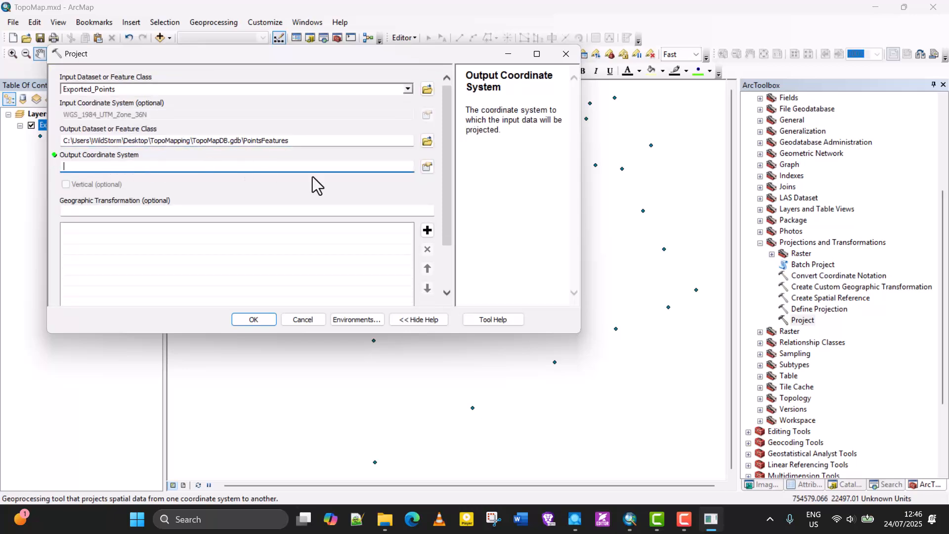
# Set the output coordinate system to the layer's WGS_1984_UTM_Zone_36N and run the Project tool
pyautogui.click(428, 168)
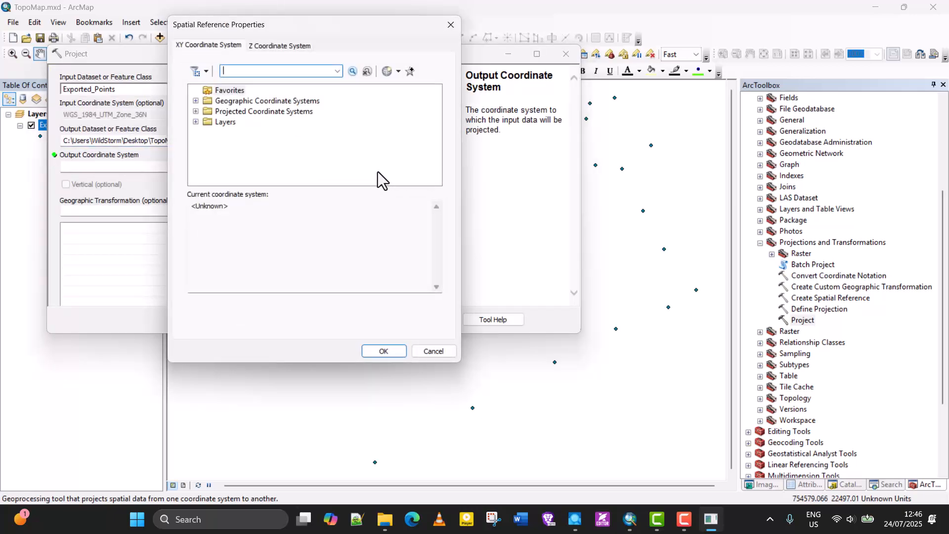
pyautogui.click(196, 122)
pyautogui.click(250, 132)
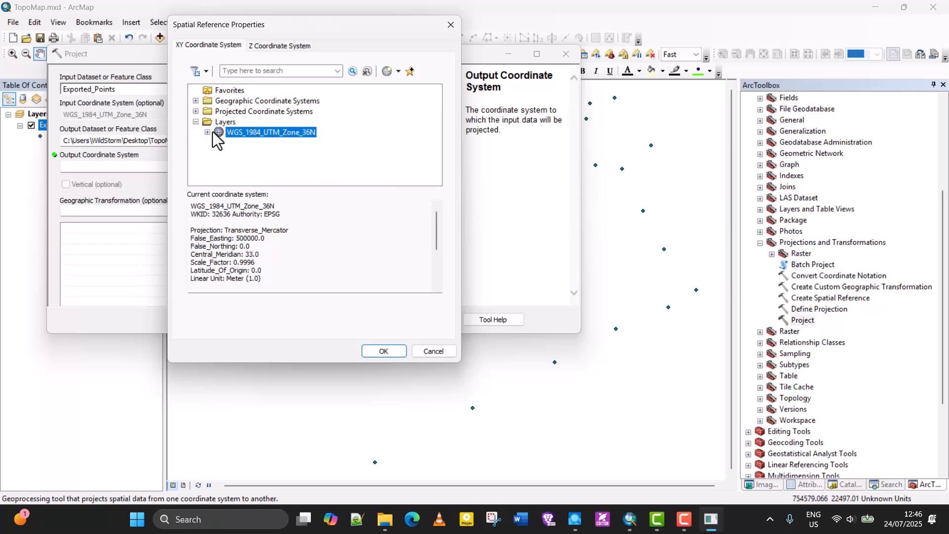
pyautogui.click(196, 122)
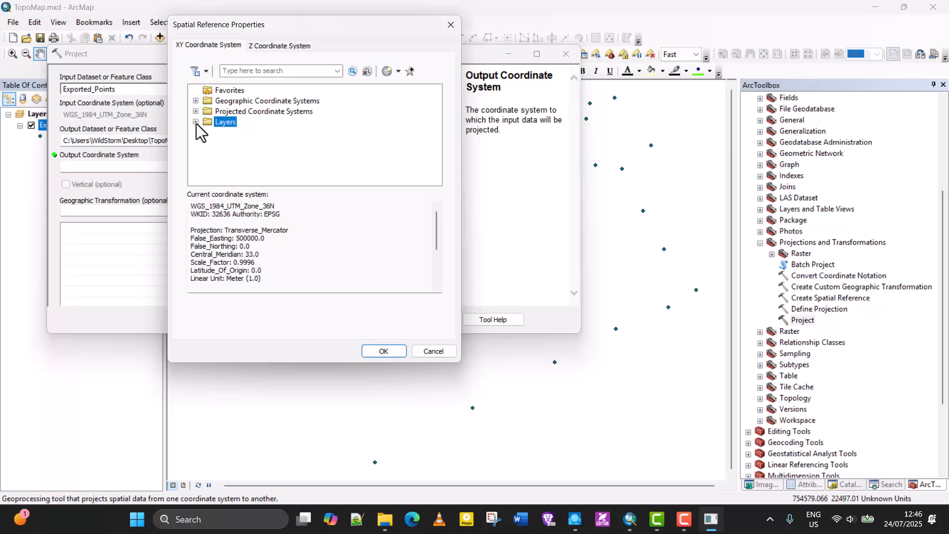
pyautogui.click(197, 123)
pyautogui.click(245, 132)
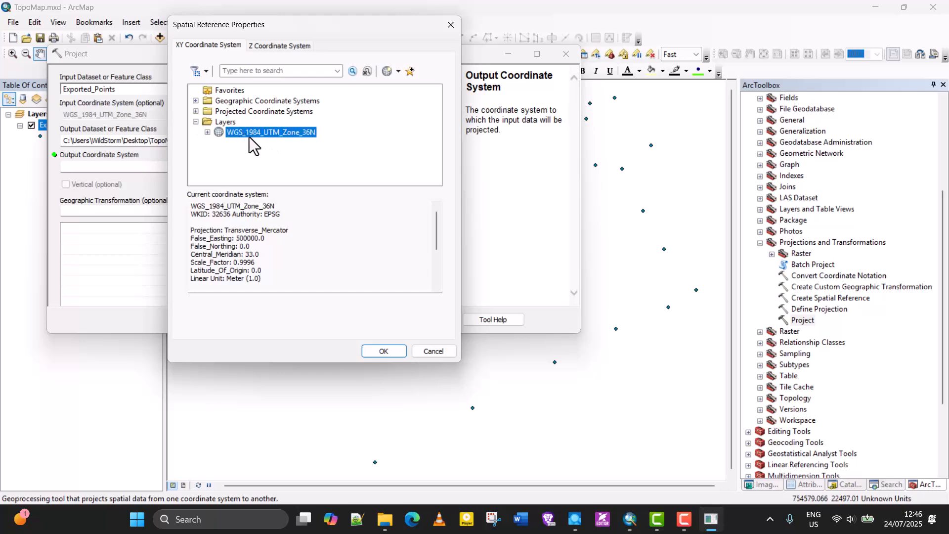
pyautogui.click(393, 354)
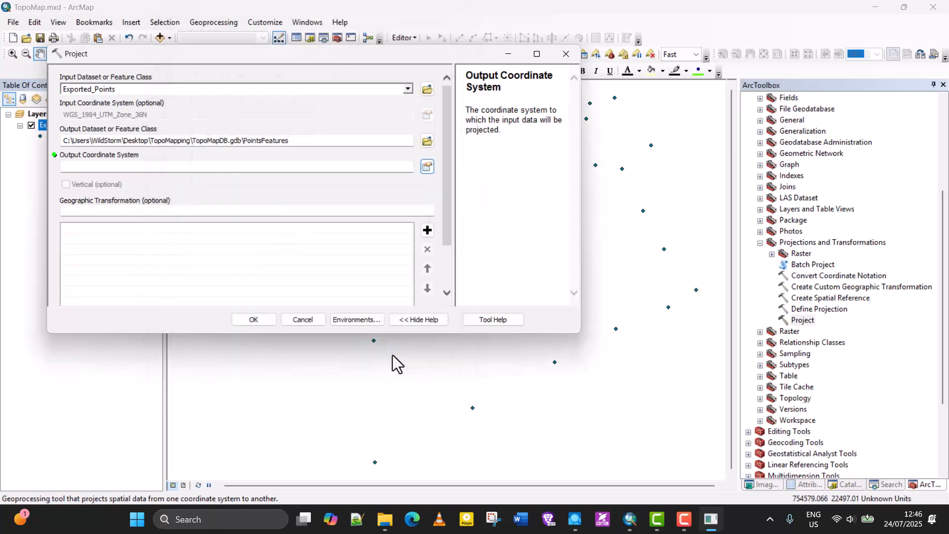
pyautogui.click(263, 319)
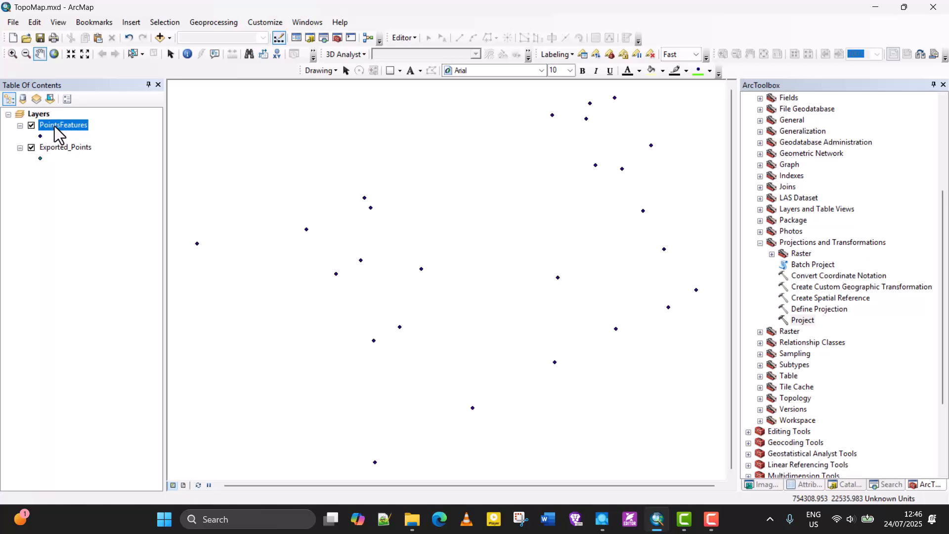
# Remove the Exported_Points layer from the table of contents
pyautogui.click(53, 147)
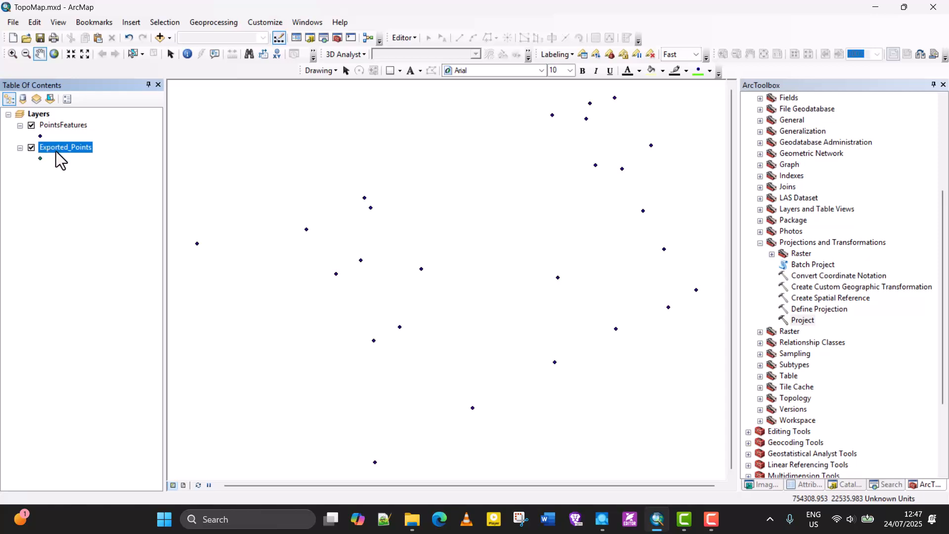
pyautogui.rightClick(56, 151)
pyautogui.click(73, 168)
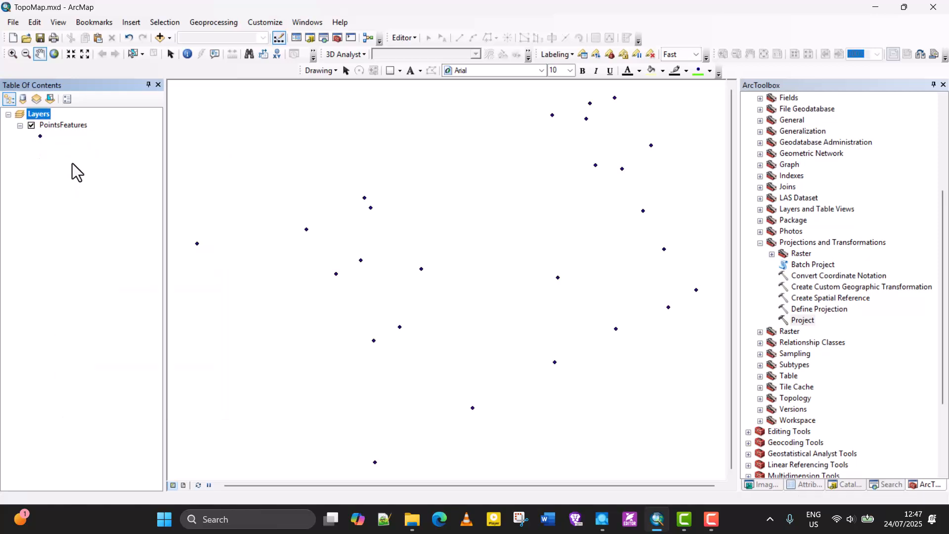
pyautogui.click(68, 127)
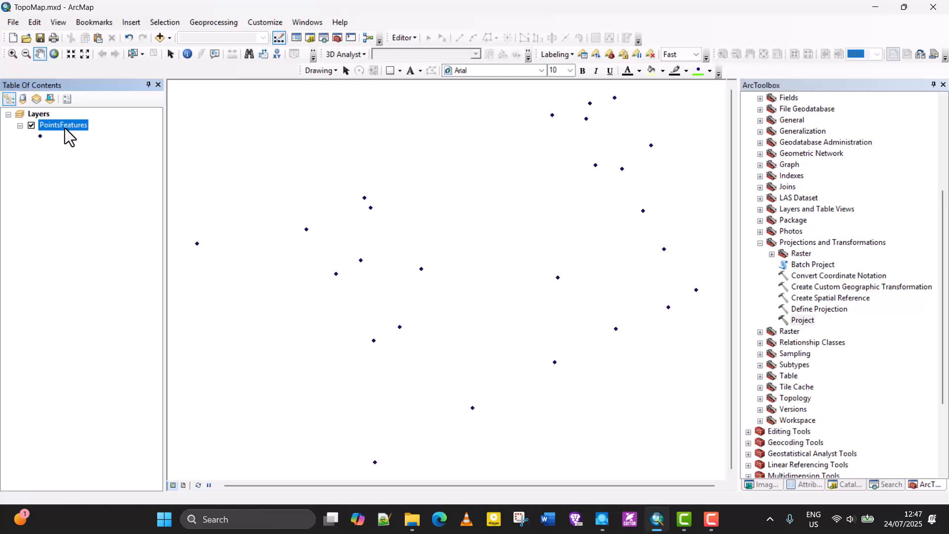
pyautogui.click(43, 42)
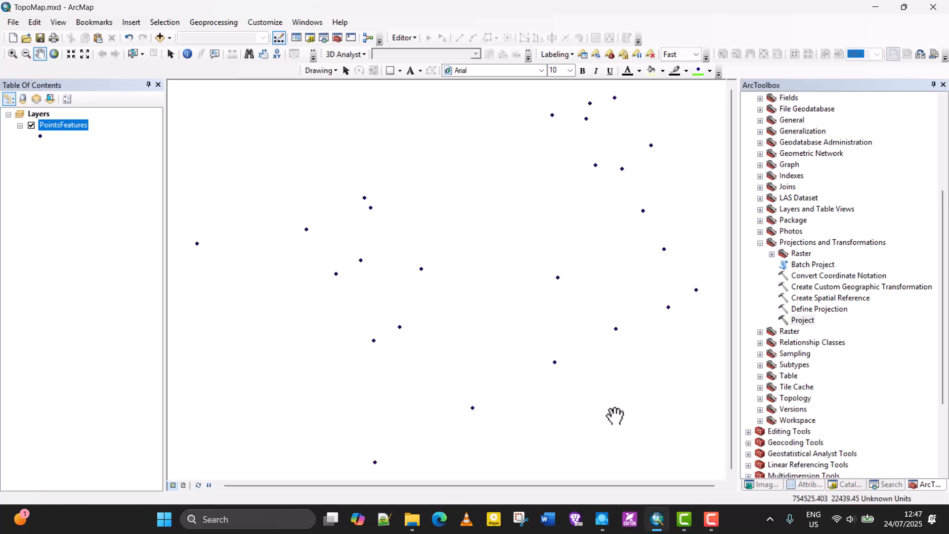
pyautogui.click(711, 520)
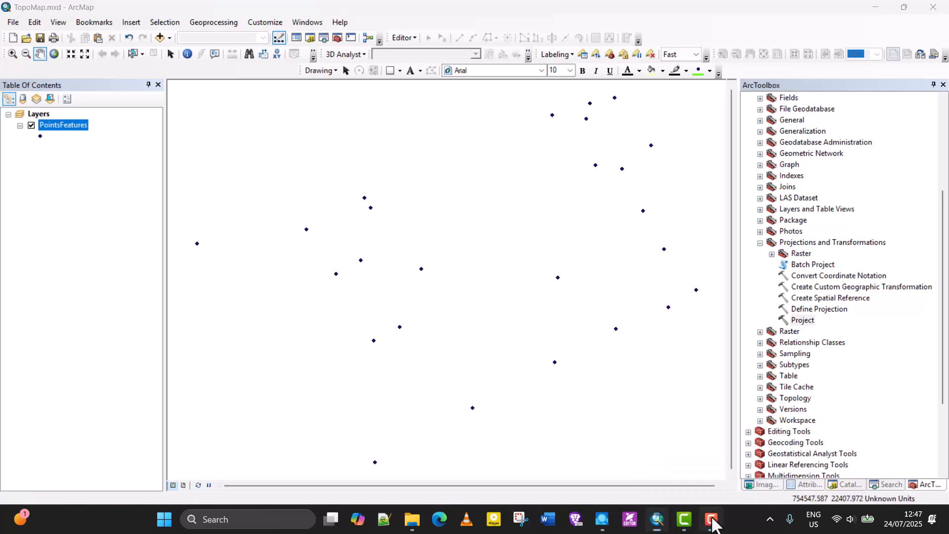